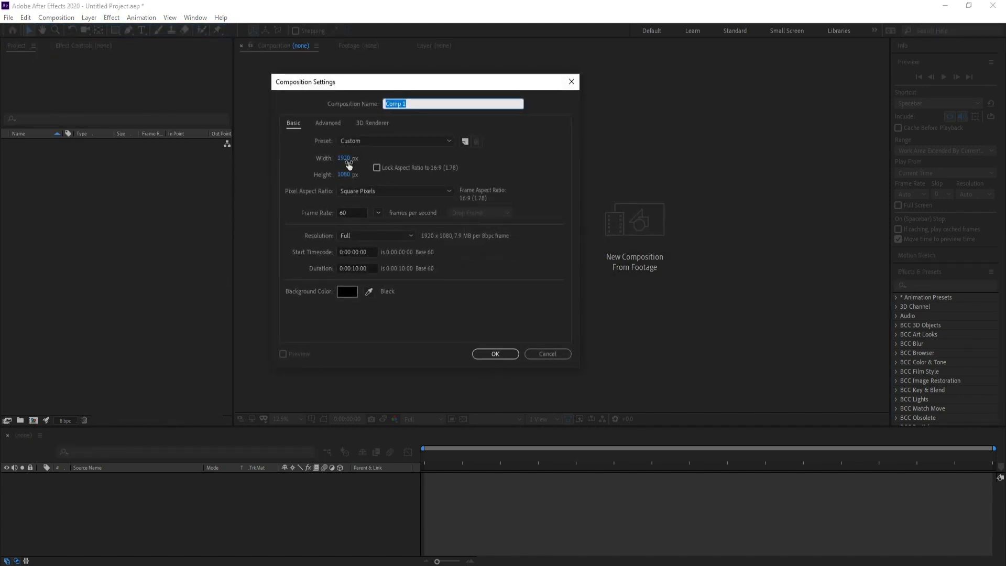
# Step: Create a 1920 × 1080, 60 fps, 10-second composition and import the landscape forest waterfall JPG into the project
pyautogui.click(487, 354)
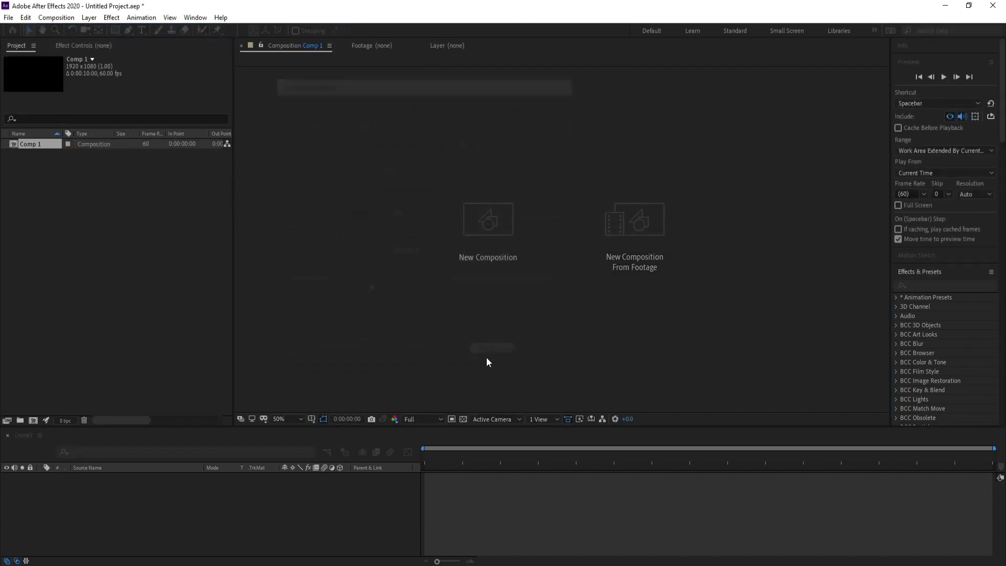
pyautogui.click(8, 17)
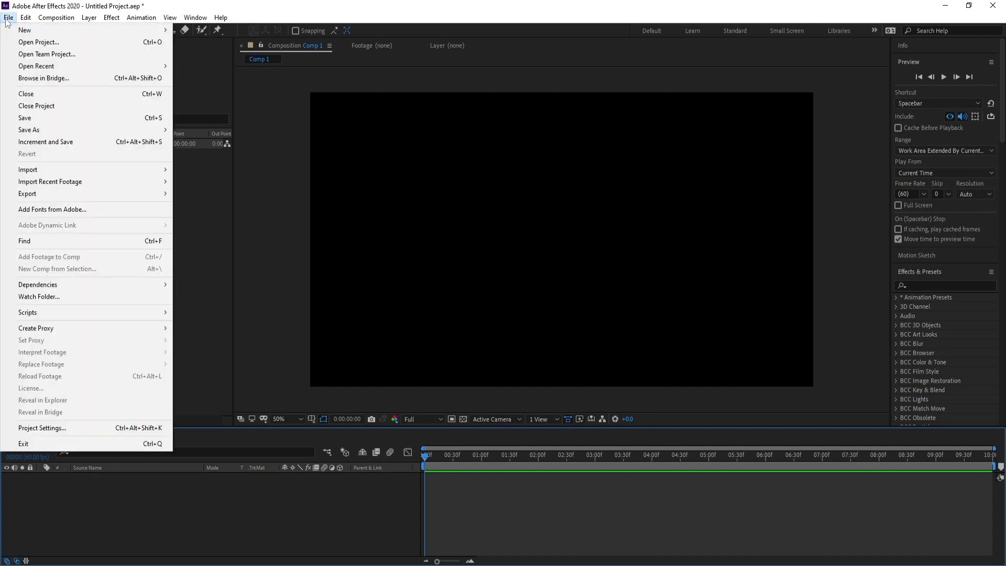
pyautogui.moveTo(131, 169)
pyautogui.click(210, 169)
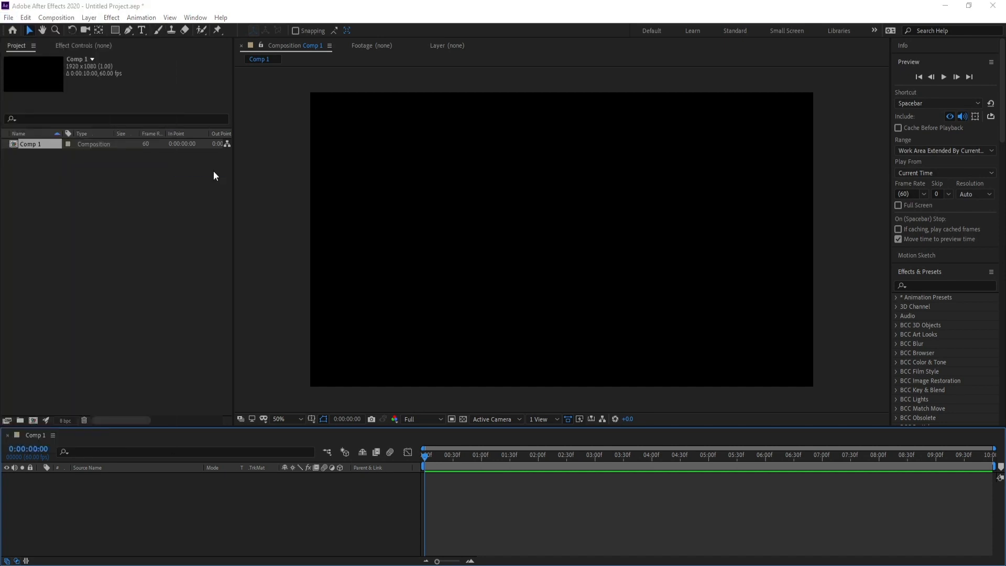
pyautogui.doubleClick(199, 138)
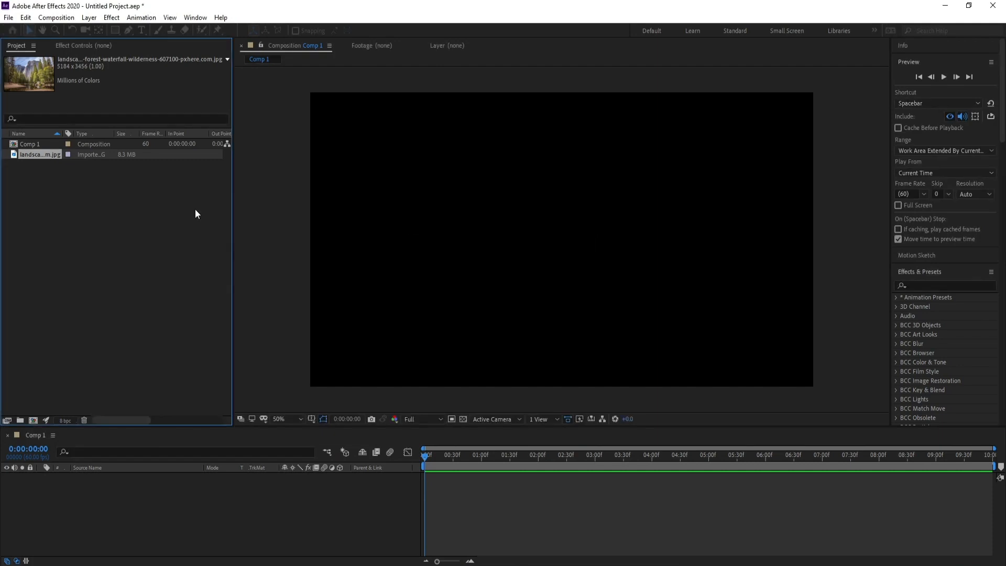
# Step: Add the landscape image to Comp 1, scaled to 39% and shifted down so its upper edge meets the frame's
pyautogui.moveTo(48, 193); pyautogui.dragTo(131, 488)
pyautogui.press('s')
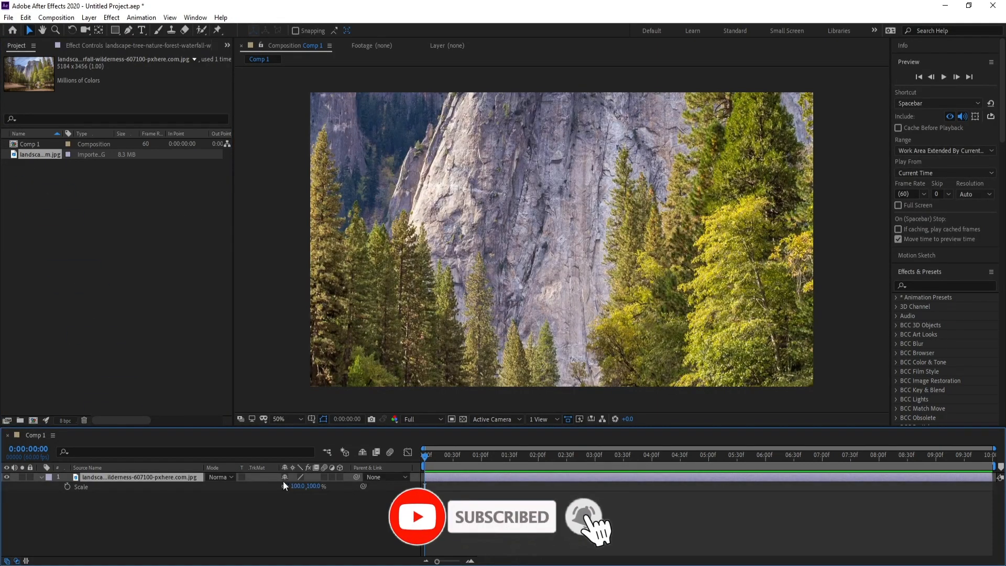
pyautogui.moveTo(297, 485); pyautogui.dragTo(272, 491)
pyautogui.moveTo(527, 255); pyautogui.dragTo(539, 291)
pyautogui.moveTo(296, 486); pyautogui.dragTo(292, 486)
pyautogui.moveTo(530, 315); pyautogui.dragTo(528, 310)
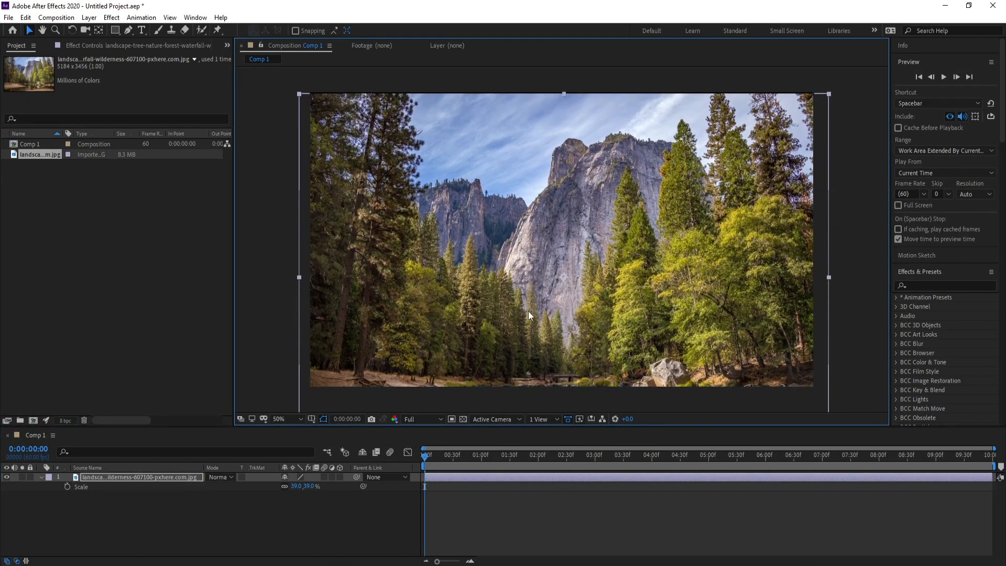
pyautogui.click(122, 496)
pyautogui.click(41, 477)
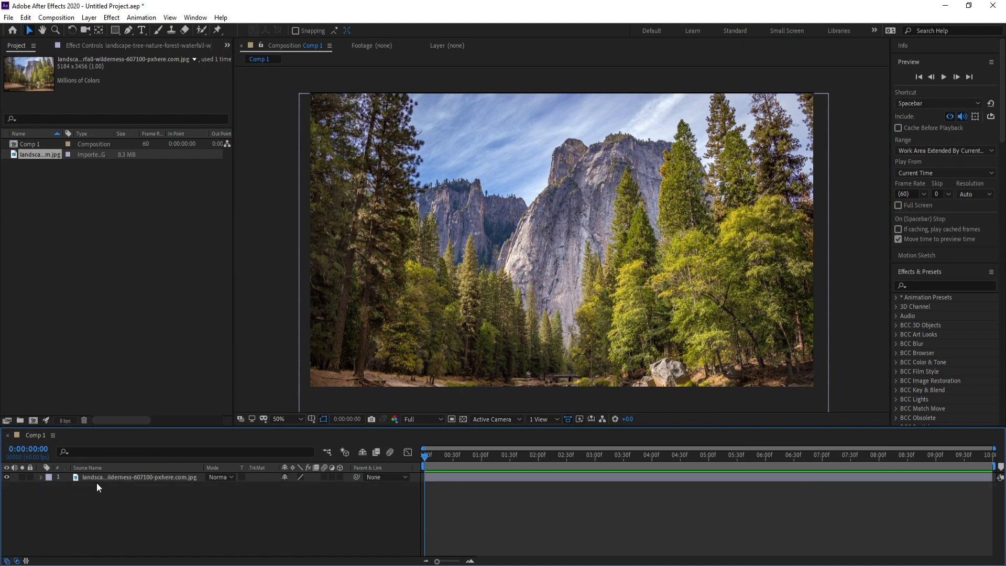
# Step: Create a black 1920 × 1080 solid layer named Rainfall above the landscape image
pyautogui.click(112, 476)
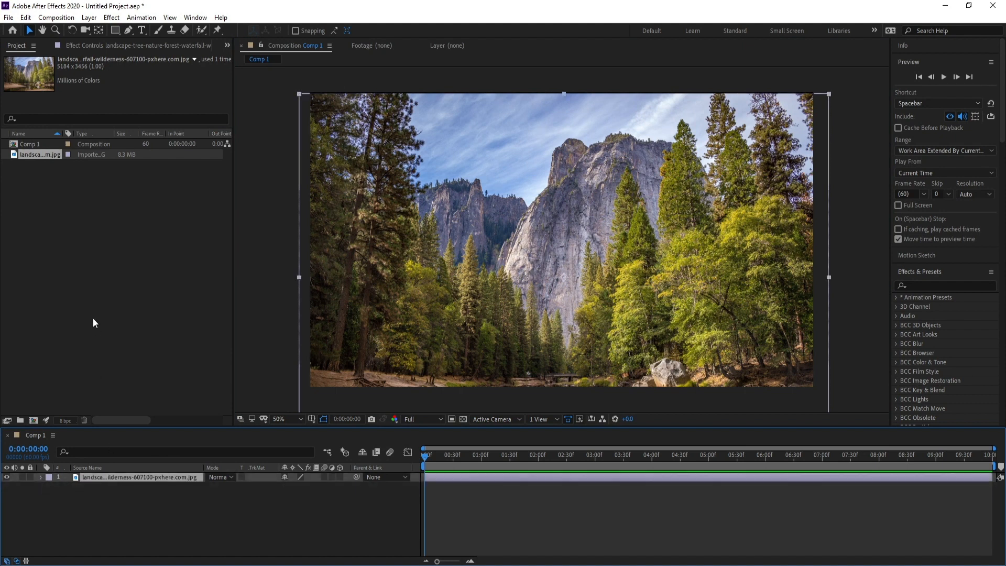
pyautogui.click(89, 17)
pyautogui.moveTo(157, 30)
pyautogui.click(284, 42)
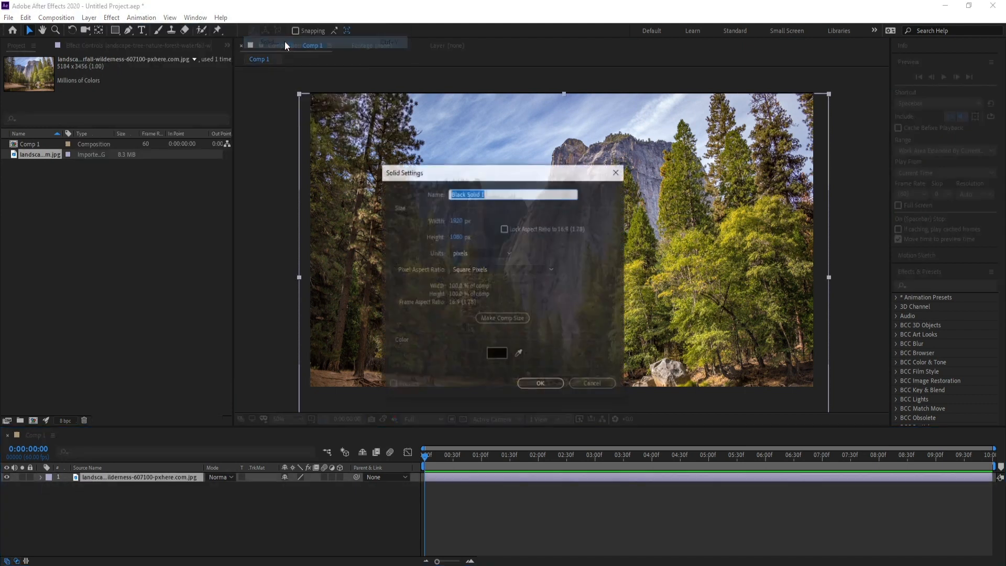
pyautogui.write('Rainfall')
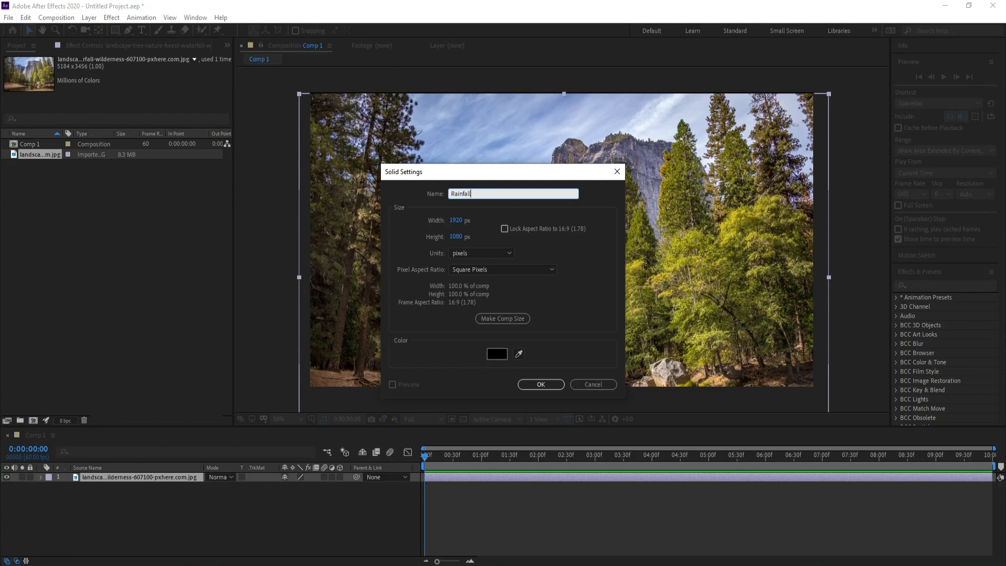
pyautogui.press('Return')
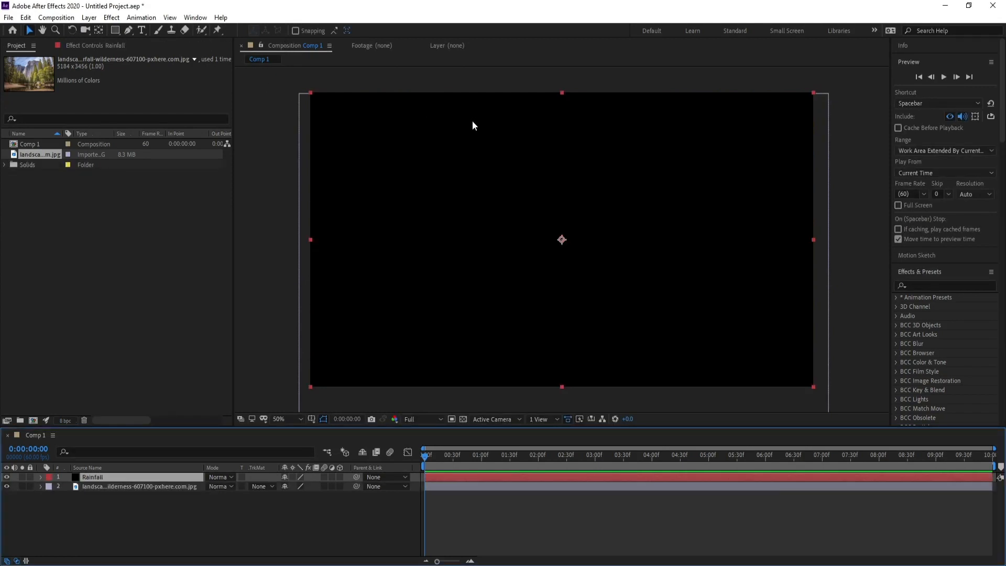
# Step: Apply the CC Rainfall effect to the Rainfall solid and set its opacity to 71
pyautogui.click(936, 285)
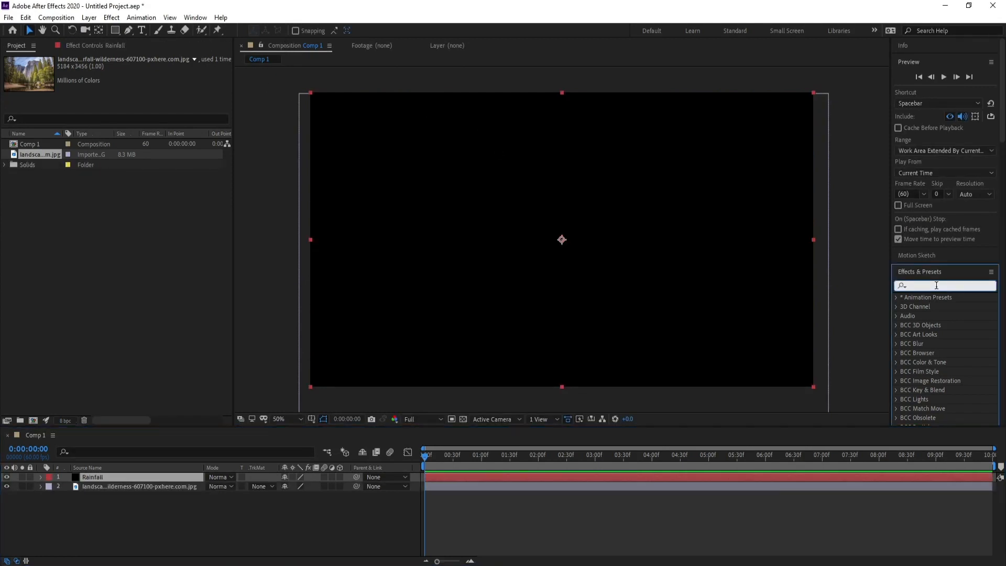
pyautogui.write('cc rain')
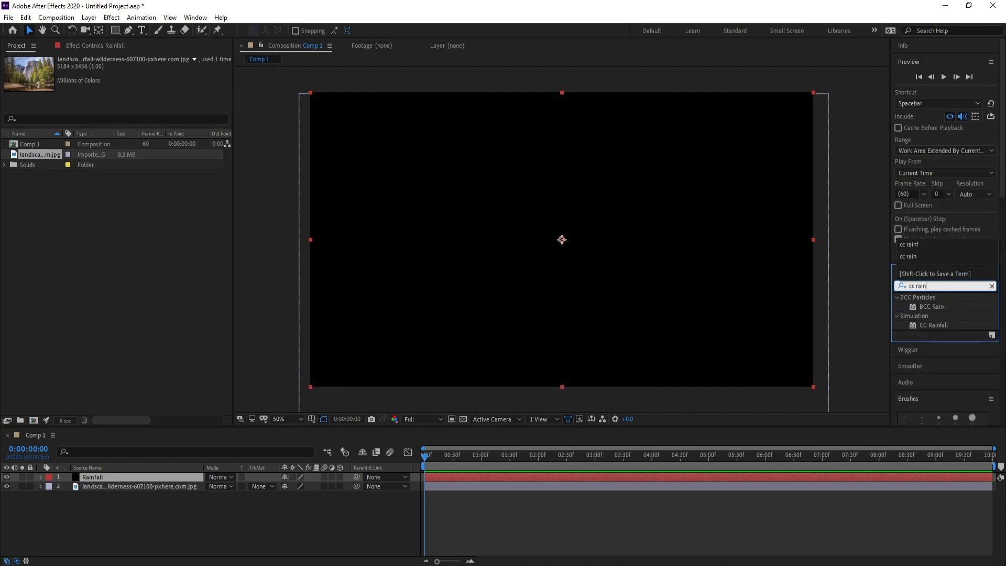
pyautogui.moveTo(935, 324); pyautogui.dragTo(138, 482)
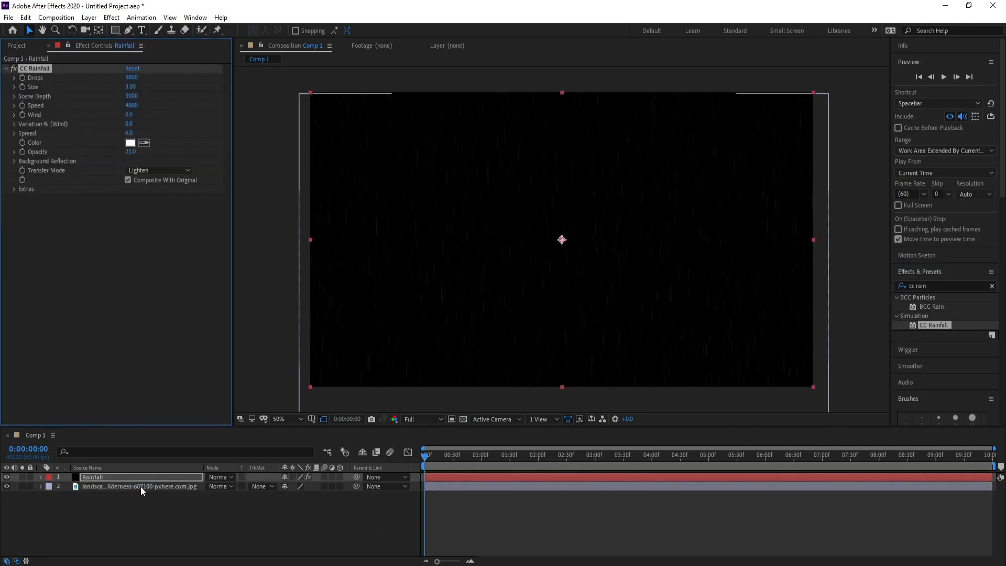
pyautogui.scroll(1, 567, 205)
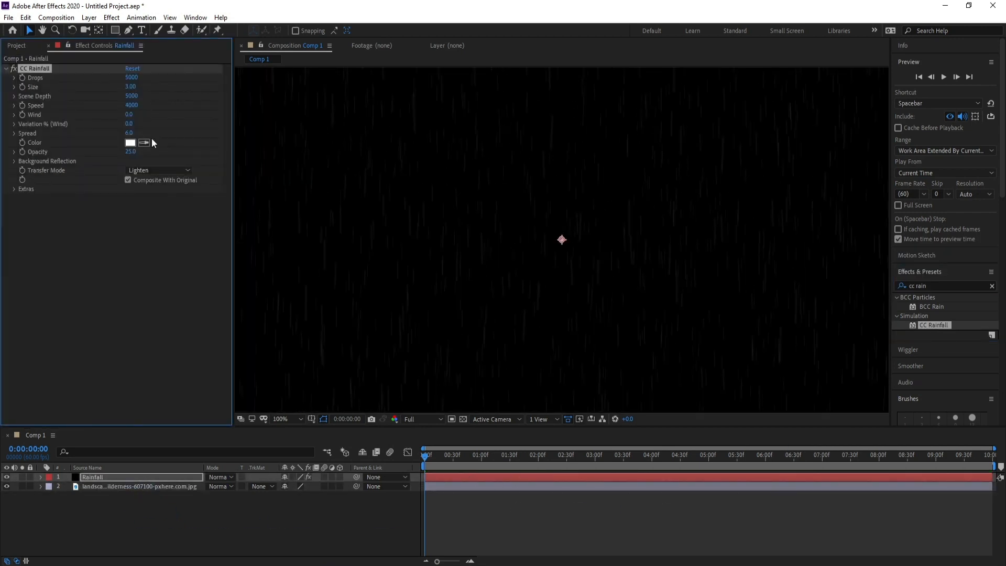
pyautogui.moveTo(136, 151); pyautogui.dragTo(158, 152)
pyautogui.scroll(-1, 556, 225)
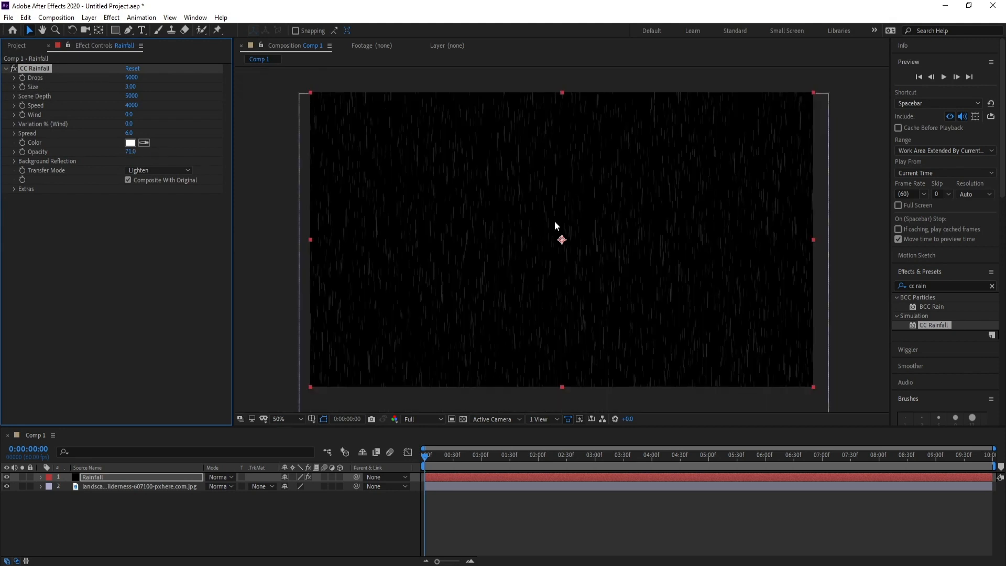
# Step: Set the CC Rainfall wind to 600, previewing the rain before and after the change
pyautogui.press('space')
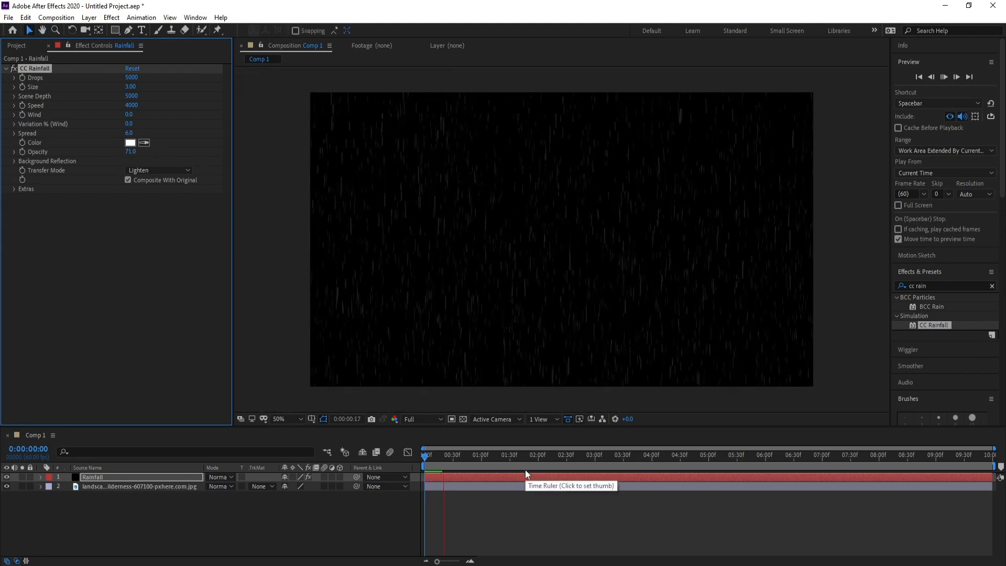
pyautogui.press('space')
pyautogui.press('space')
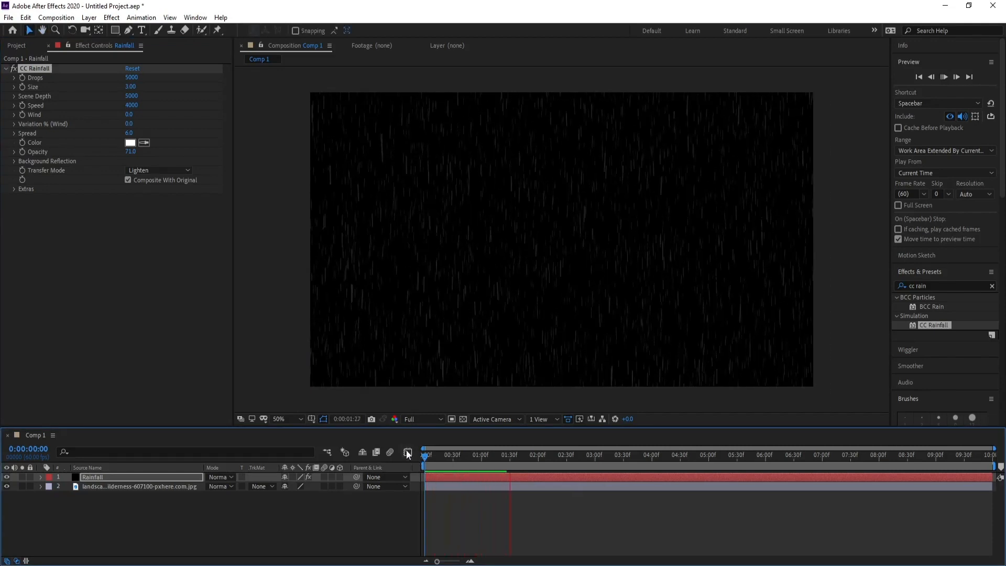
pyautogui.press('space')
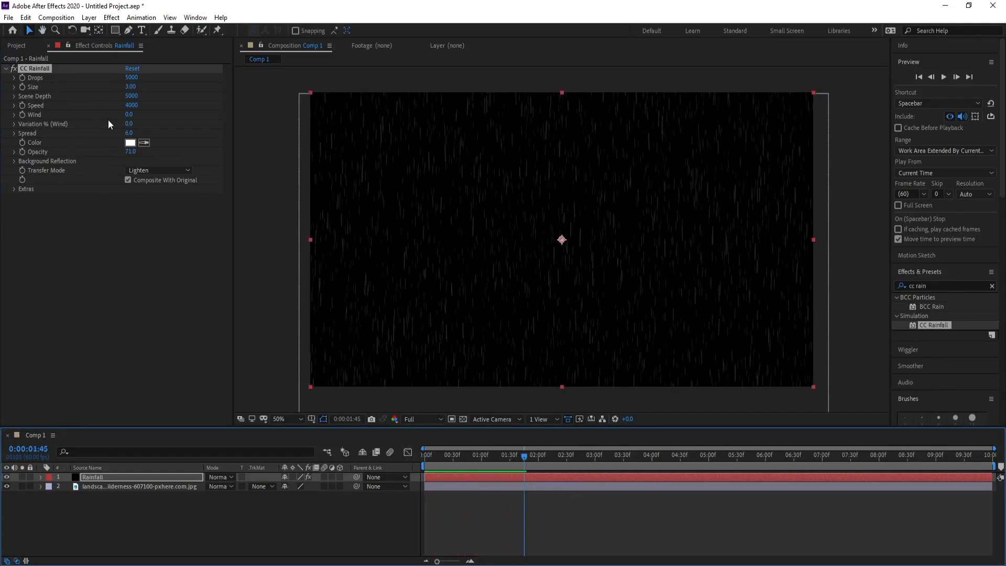
pyautogui.moveTo(129, 117); pyautogui.dragTo(162, 120)
pyautogui.press('space')
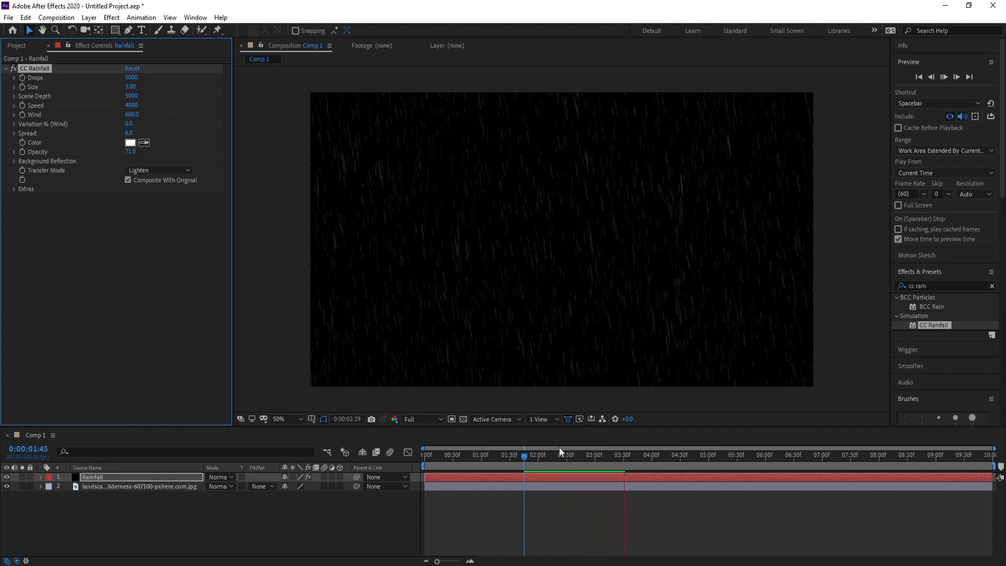
pyautogui.press('space')
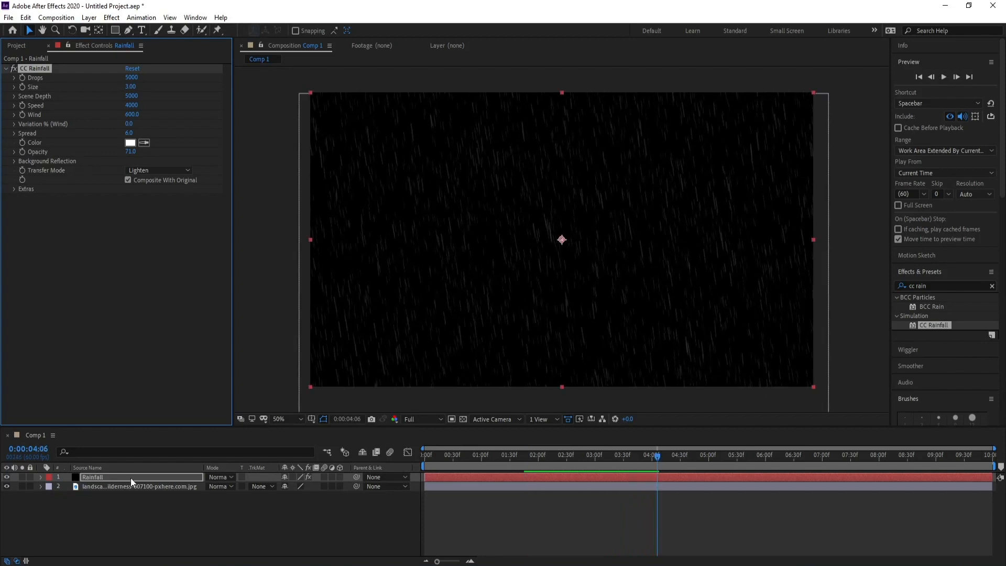
# Step: Change the Rainfall layer's blending mode to Screen over the landscape
pyautogui.click(102, 477)
pyautogui.click(219, 477)
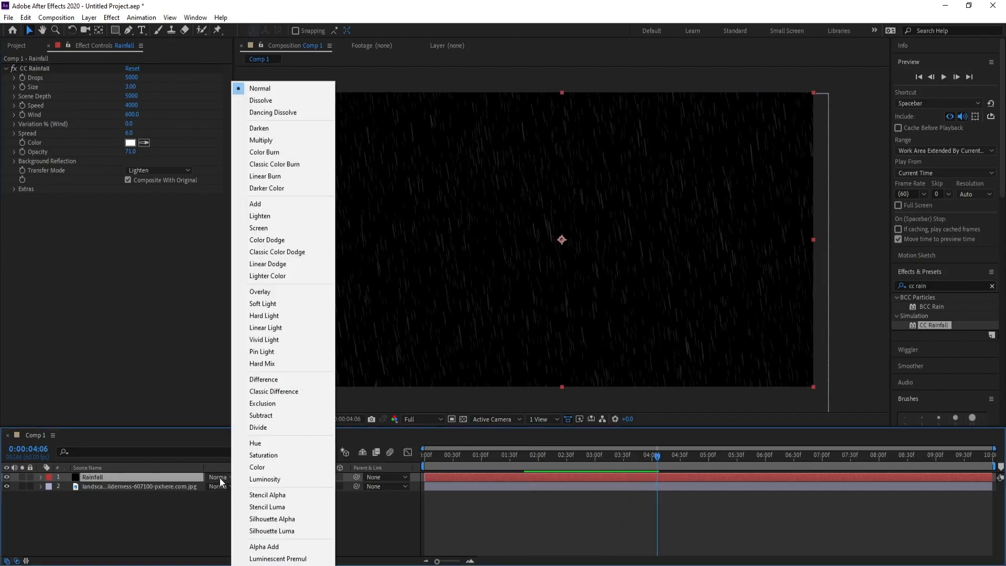
pyautogui.click(276, 229)
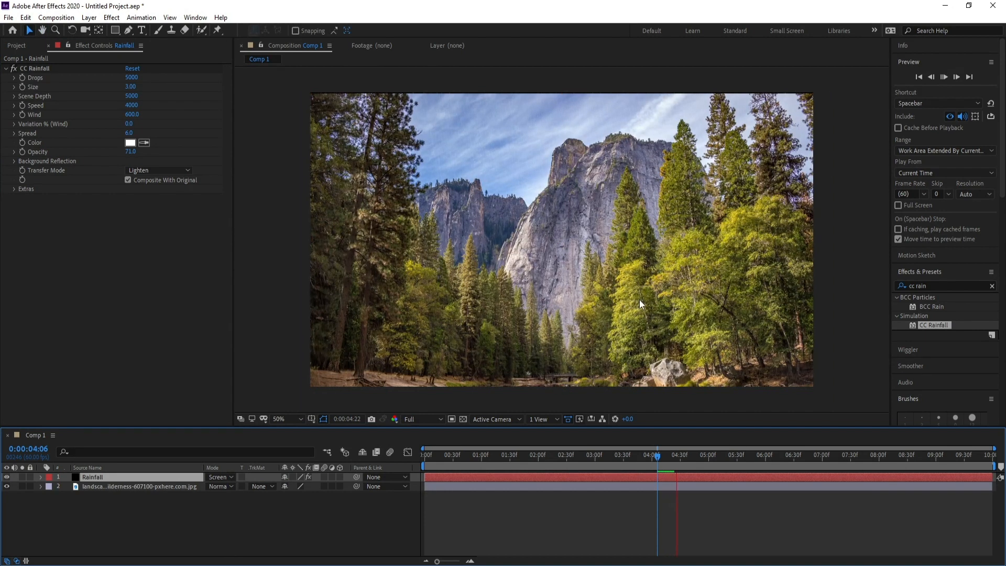
# Step: Raise the CC Rainfall opacity to 86 and preview the rain over the landscape
pyautogui.moveTo(134, 156); pyautogui.dragTo(140, 157)
pyautogui.click(633, 406)
pyautogui.press('space')
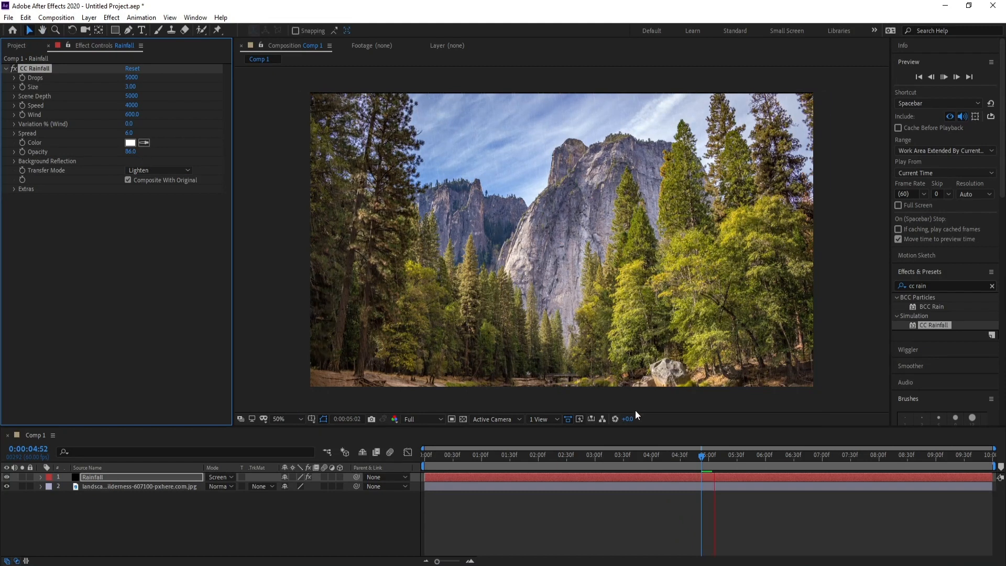
pyautogui.click(700, 454)
pyautogui.press('space')
# Step: Increase the CC Rainfall scene depth to 5850, soloing the Rainfall layer to check the rain on its own
pyautogui.moveTo(134, 98); pyautogui.dragTo(163, 98)
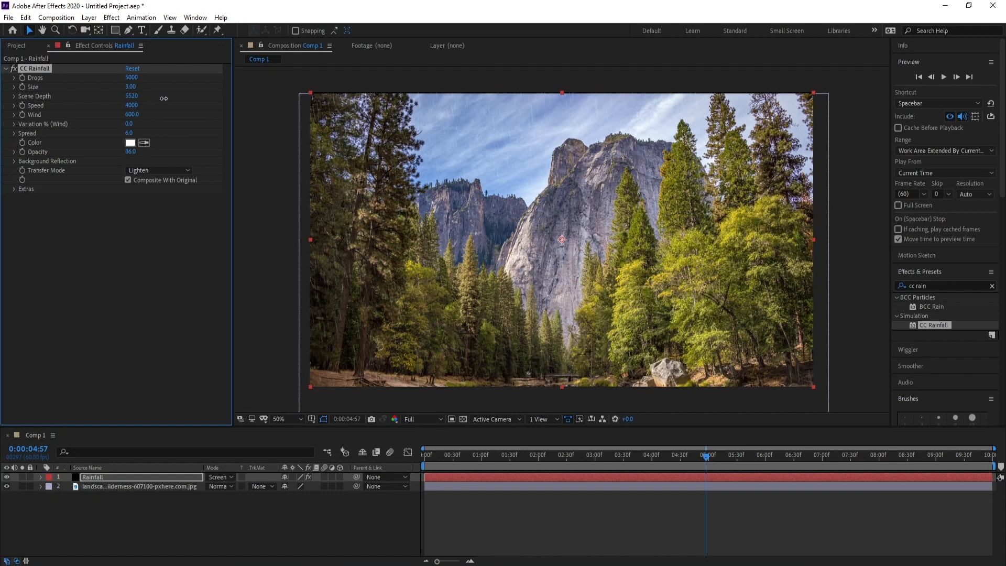
pyautogui.press('space')
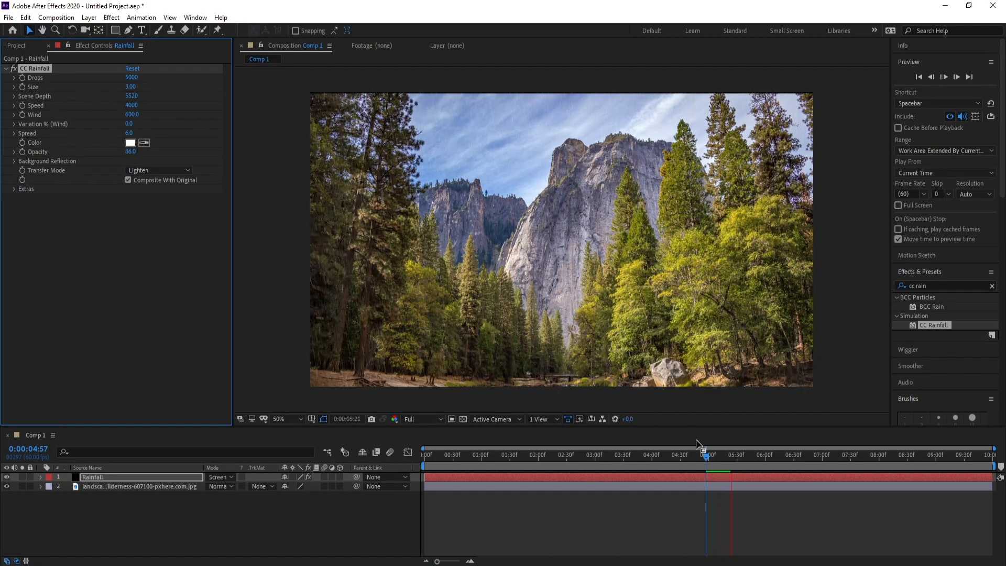
pyautogui.click(22, 477)
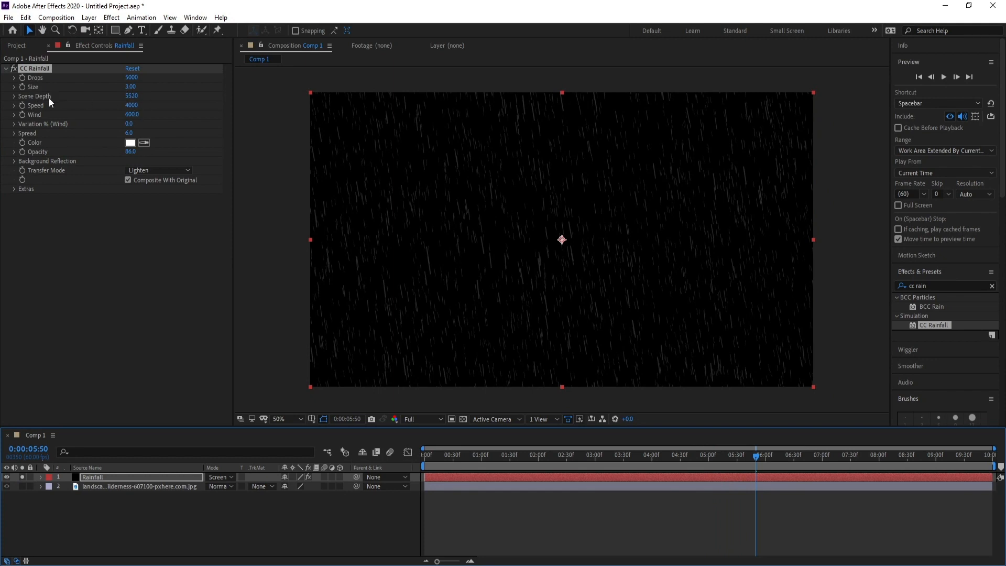
pyautogui.moveTo(135, 97); pyautogui.dragTo(149, 98)
pyautogui.press('space')
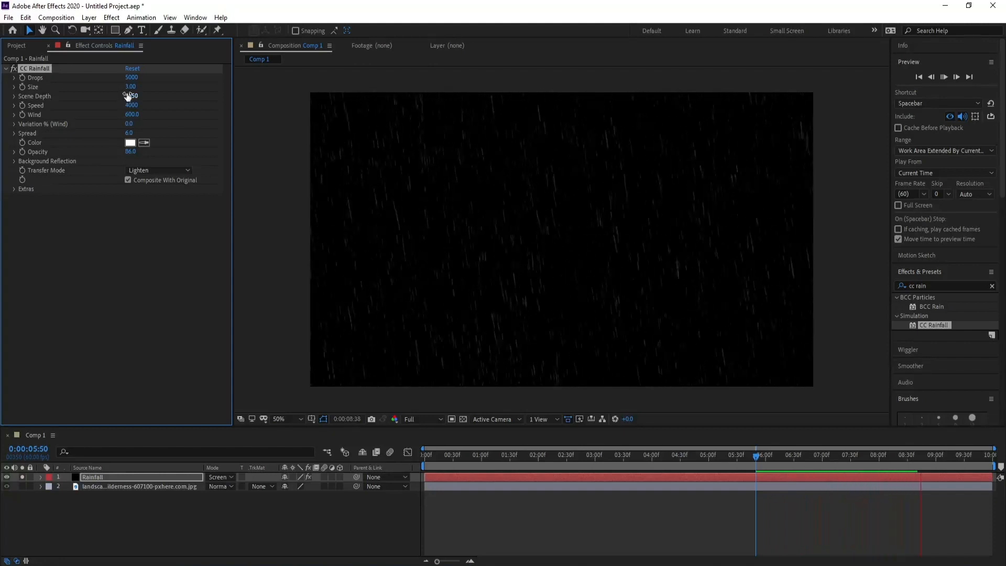
pyautogui.press('space')
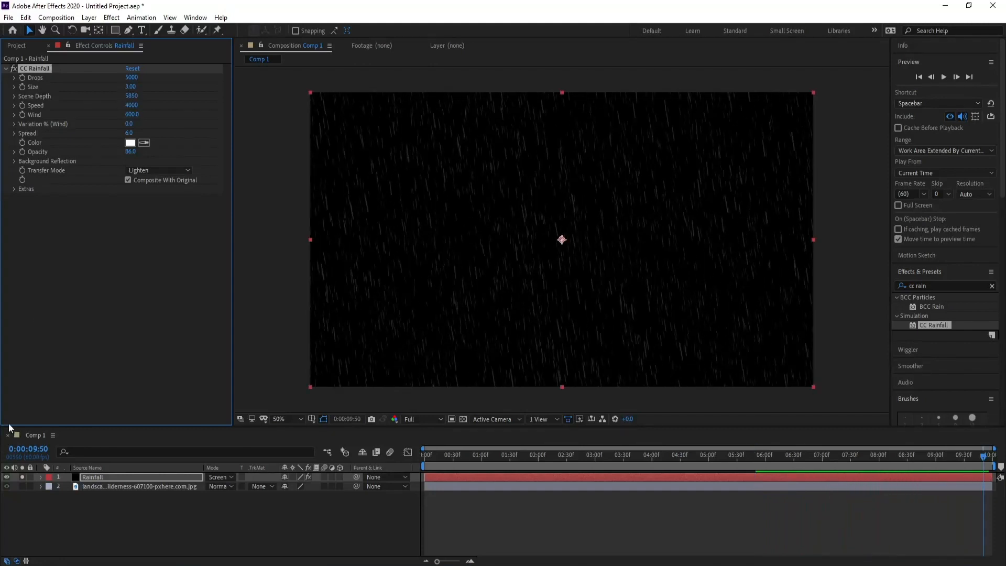
# Step: Unsolo the Rainfall layer and preview the rain over the landscape from the start of the composition
pyautogui.click(23, 478)
pyautogui.moveTo(583, 465); pyautogui.dragTo(426, 485)
pyautogui.press('space')
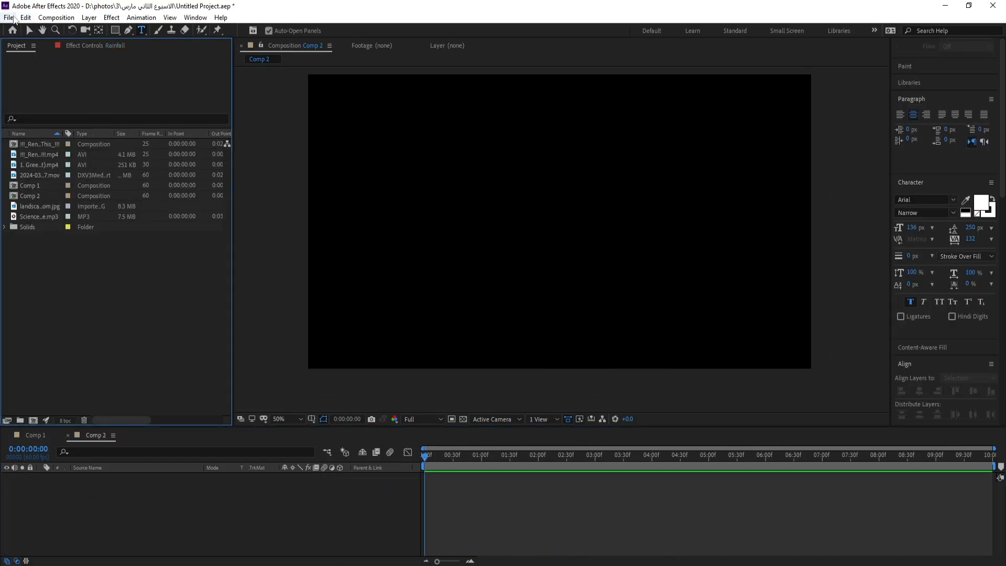
# Step: Import pexels-dn-milk-912595.jpg and add it to the Comp 2 timeline
pyautogui.click(9, 17)
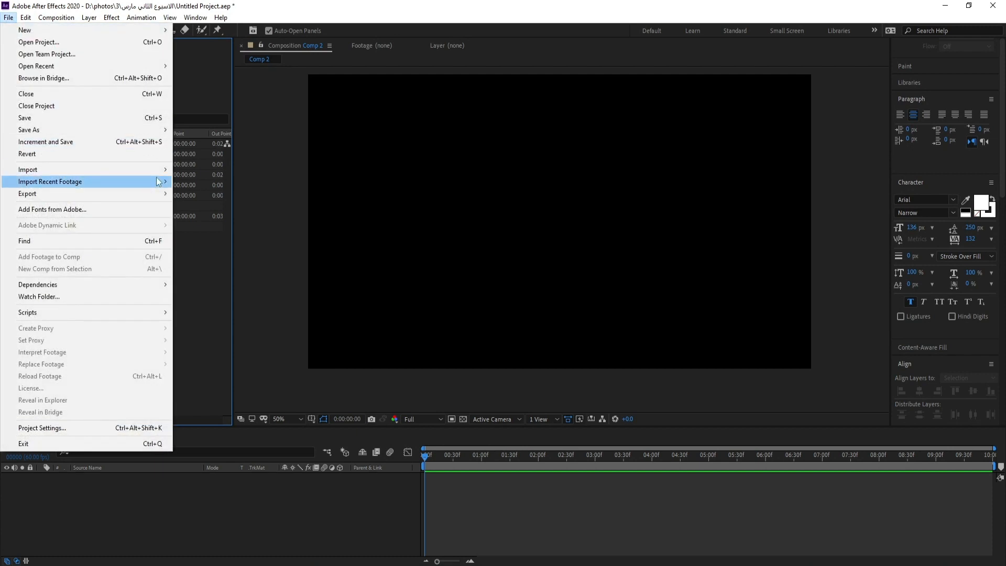
pyautogui.click(197, 167)
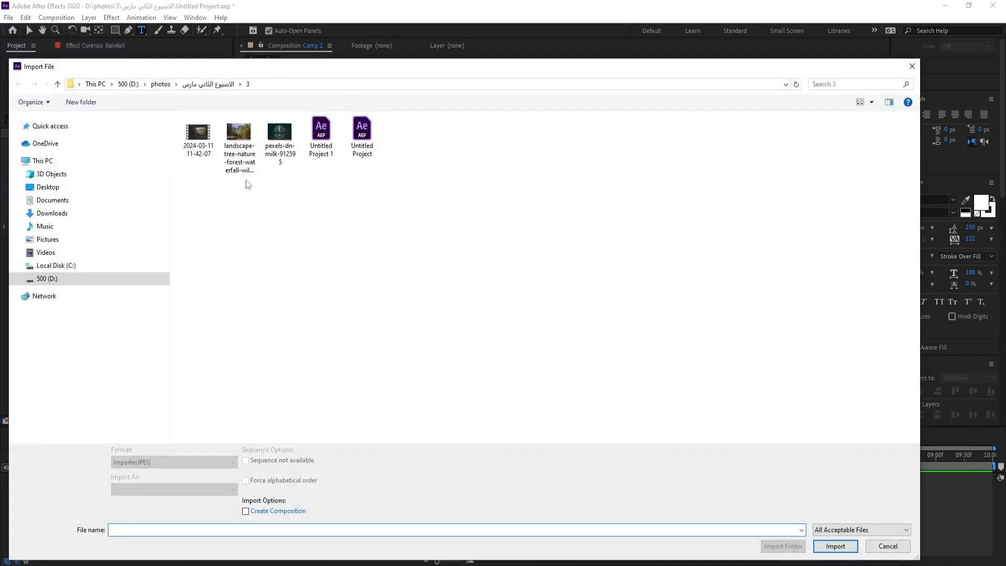
pyautogui.doubleClick(281, 153)
pyautogui.moveTo(37, 219); pyautogui.dragTo(152, 485)
# Step: Scale the pexels-dn-milk-912595.jpg layer in Comp 2 to 55%
pyautogui.press('s')
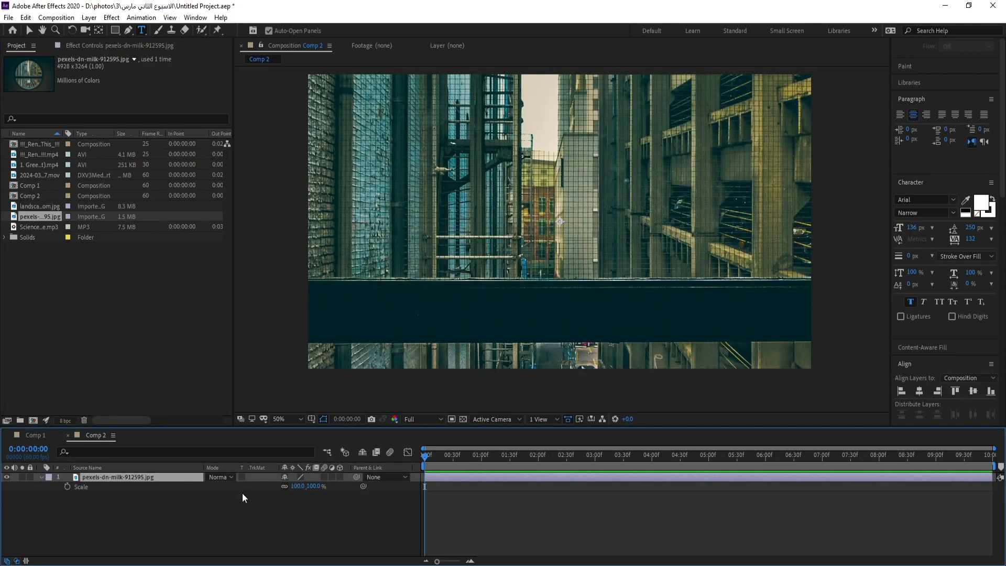
pyautogui.moveTo(297, 485); pyautogui.dragTo(279, 490)
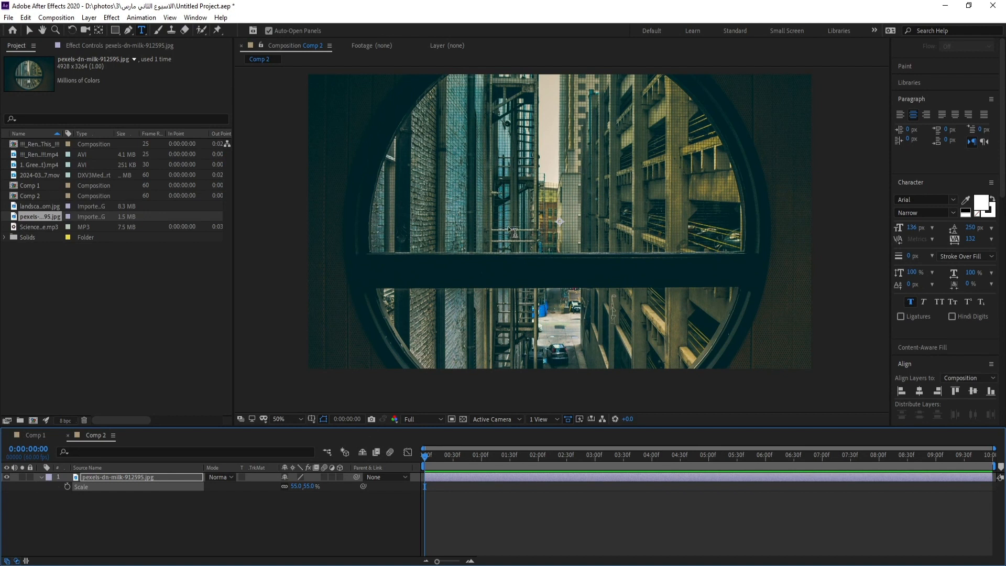
pyautogui.moveTo(511, 216); pyautogui.dragTo(511, 224)
pyautogui.hotkey('ctrl', 't')
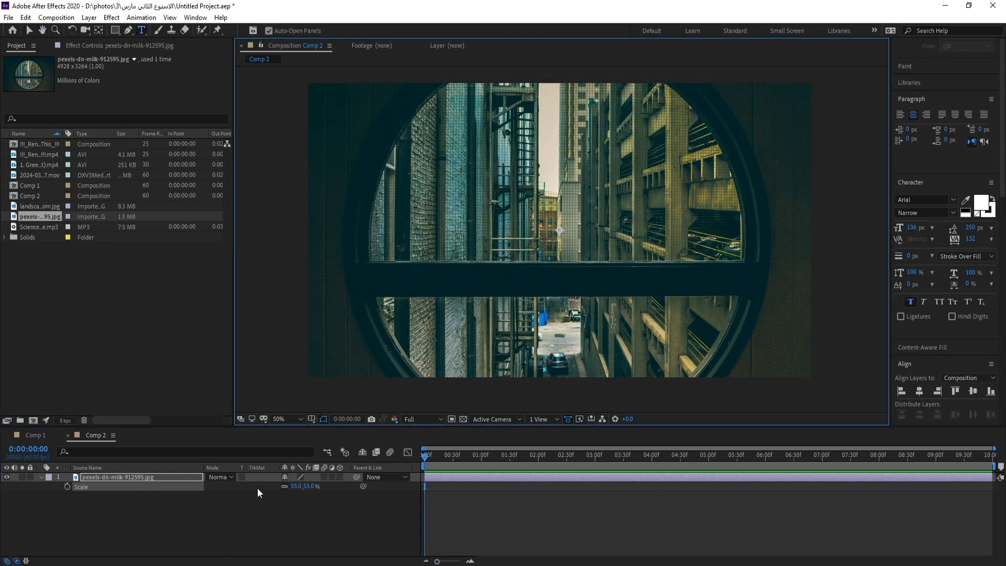
# Step: Scale the pexels-dn-milk-912595.jpg layer down to 39% so the whole round window fits the frame
pyautogui.moveTo(295, 488); pyautogui.dragTo(286, 486)
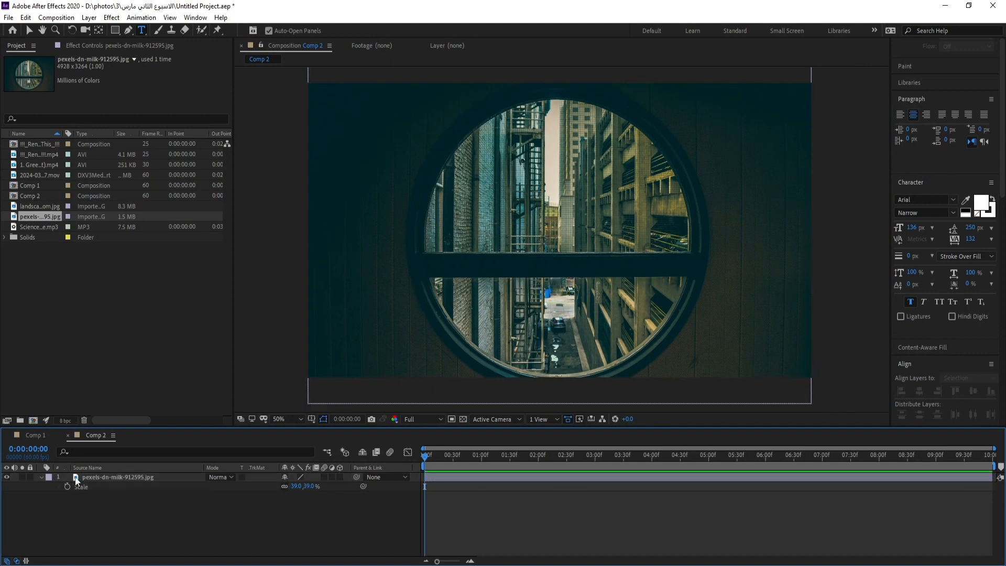
pyautogui.click(40, 477)
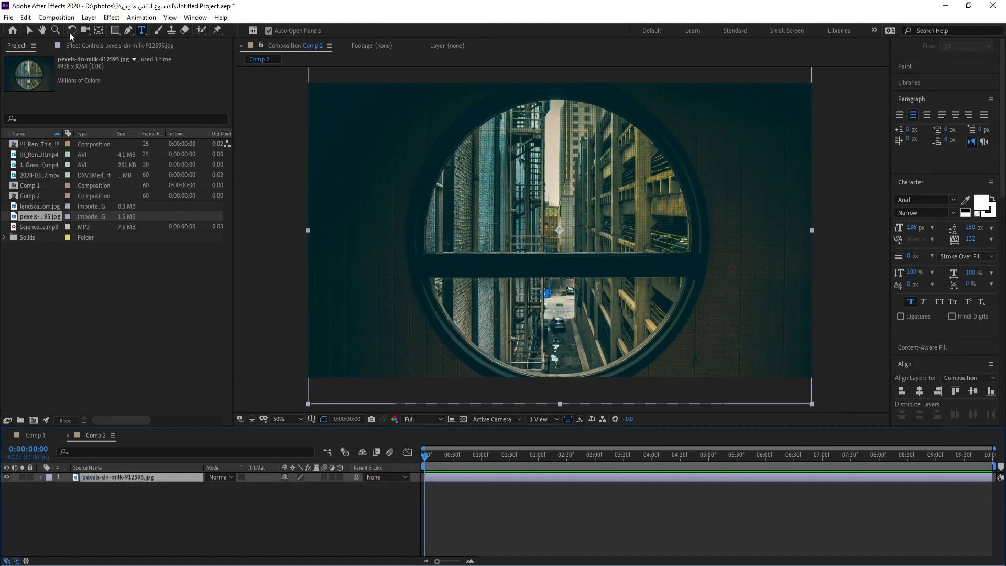
# Step: Add a black 1920 x 1080 solid above the window image and apply CC Rainfall to it
pyautogui.click(89, 17)
pyautogui.moveTo(143, 30)
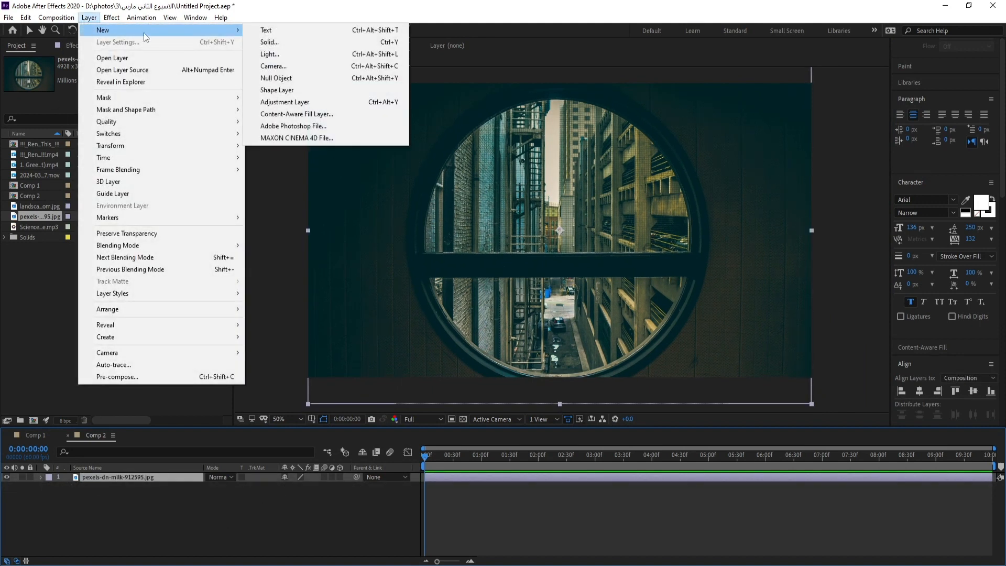
pyautogui.click(268, 43)
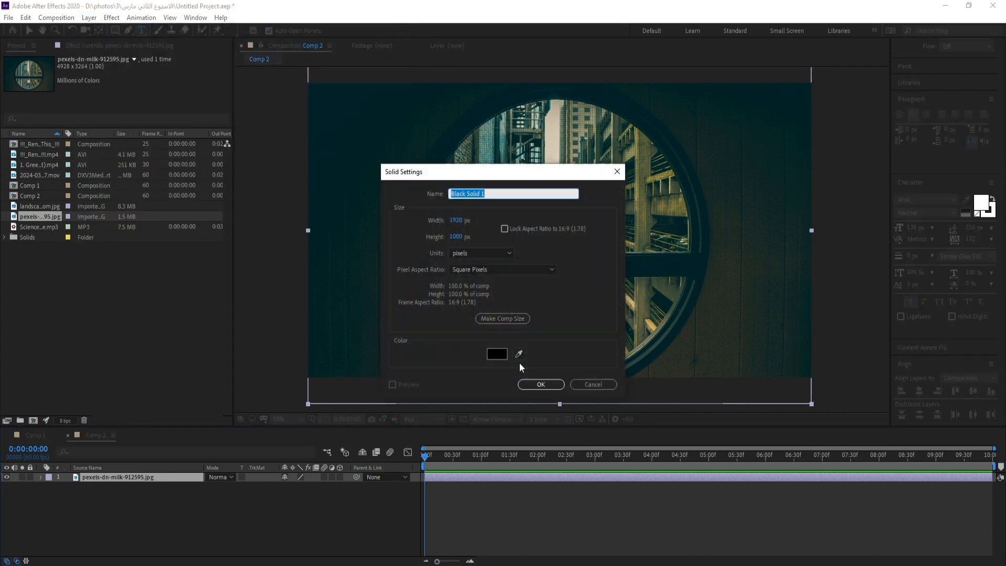
pyautogui.click(541, 389)
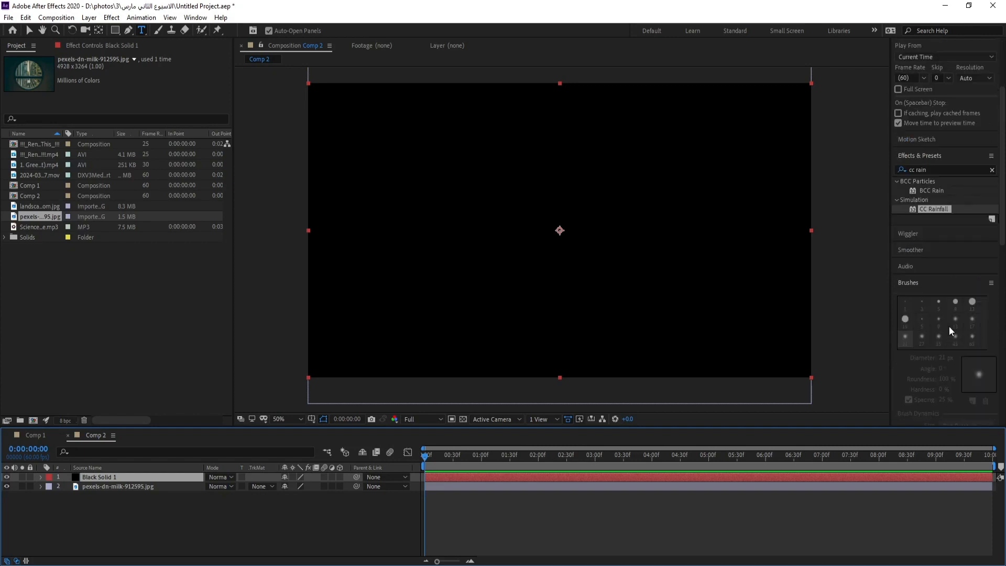
pyautogui.moveTo(945, 209); pyautogui.dragTo(148, 474)
pyautogui.press('v')
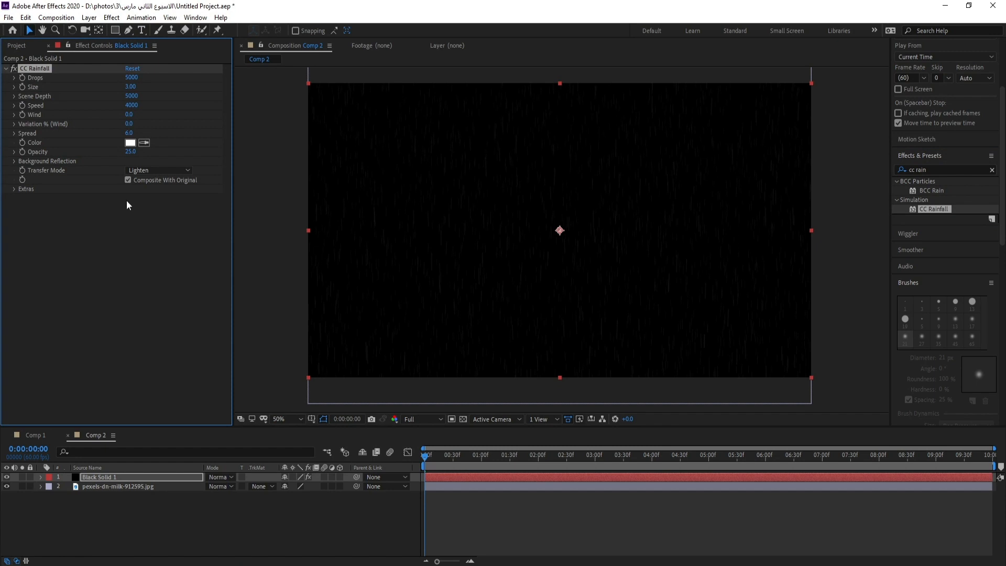
# Step: Set the CC Rainfall opacity to 73, wind to 2860 and scene depth to 7730, and preview the rain
pyautogui.moveTo(149, 148); pyautogui.dragTo(161, 149)
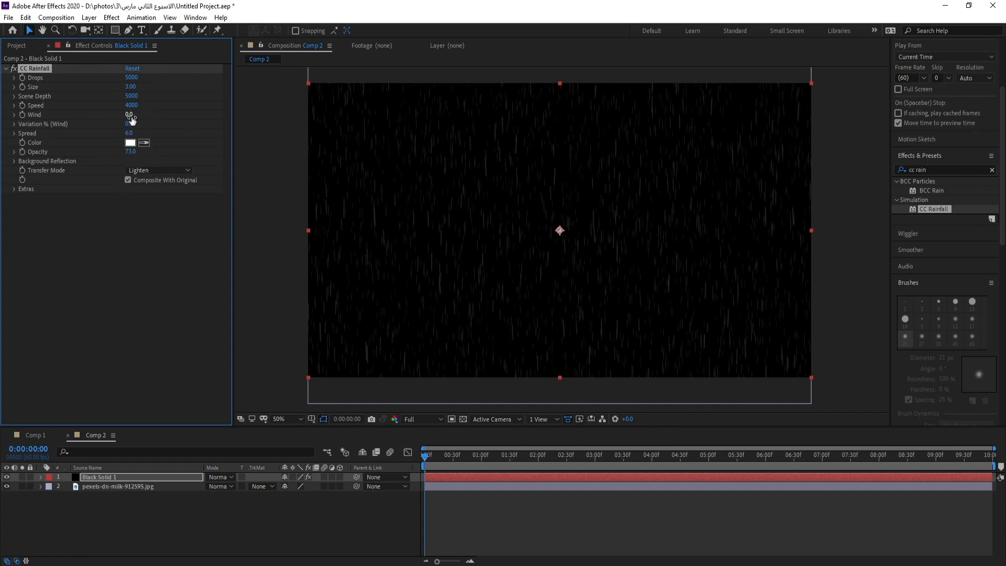
pyautogui.moveTo(135, 117)
pyautogui.mouseDown()
pyautogui.moveTo(487, 127)
pyautogui.moveTo(294, 139)
pyautogui.mouseUp()
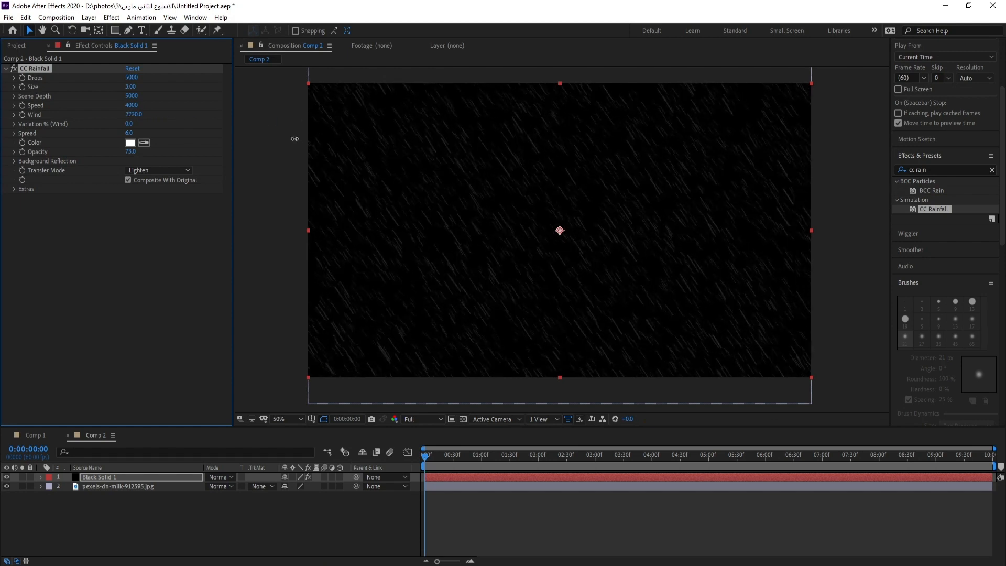
pyautogui.moveTo(137, 98); pyautogui.dragTo(293, 113)
pyautogui.press('space')
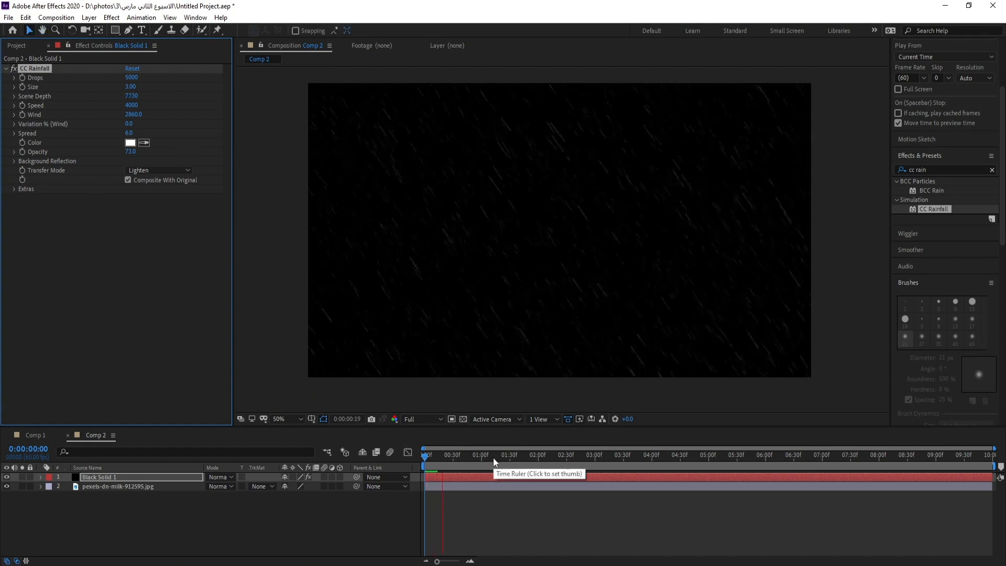
pyautogui.press('space')
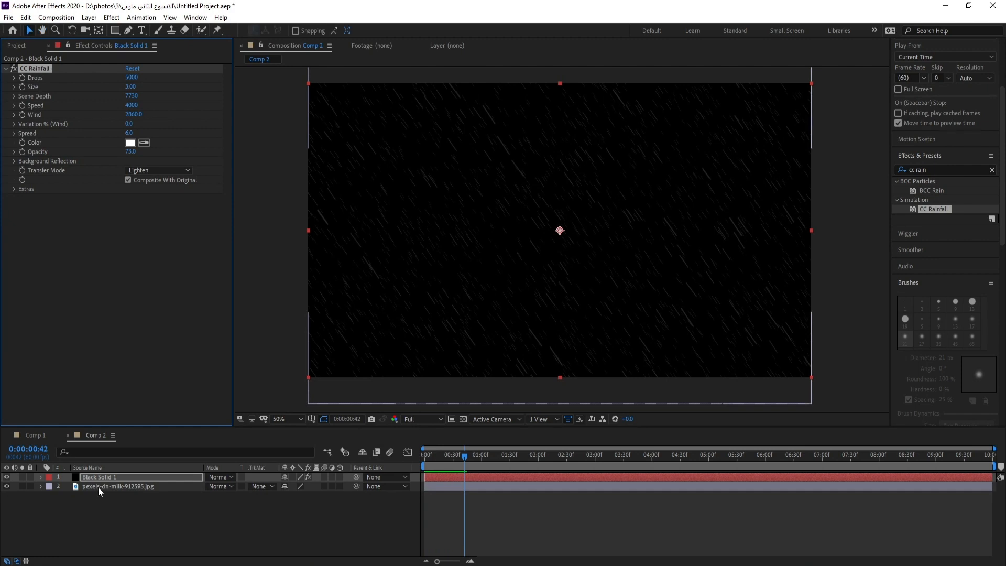
# Step: Copy and paste the window image layer, placing the copy above the black solid in the layer stack
pyautogui.click(99, 487)
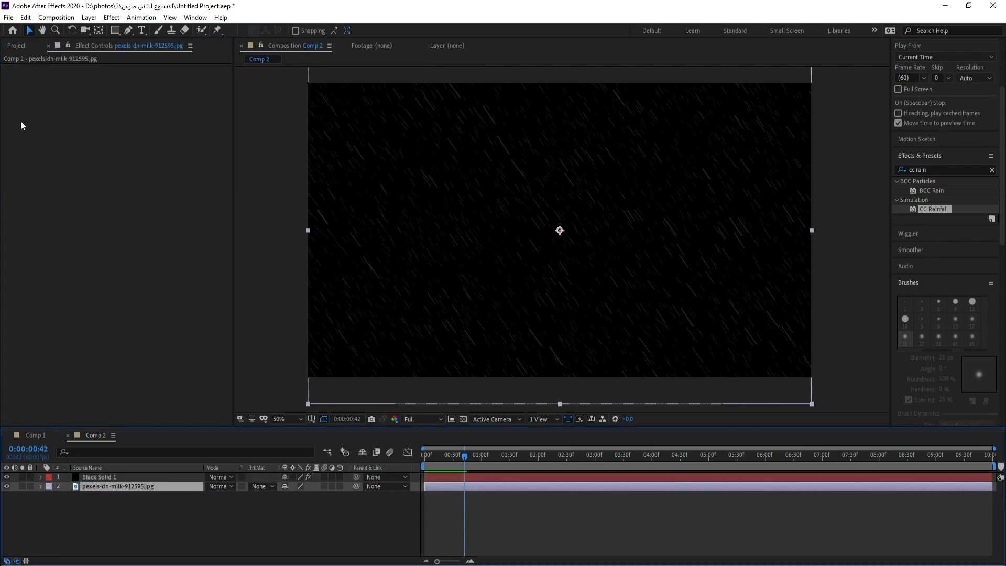
pyautogui.click(25, 17)
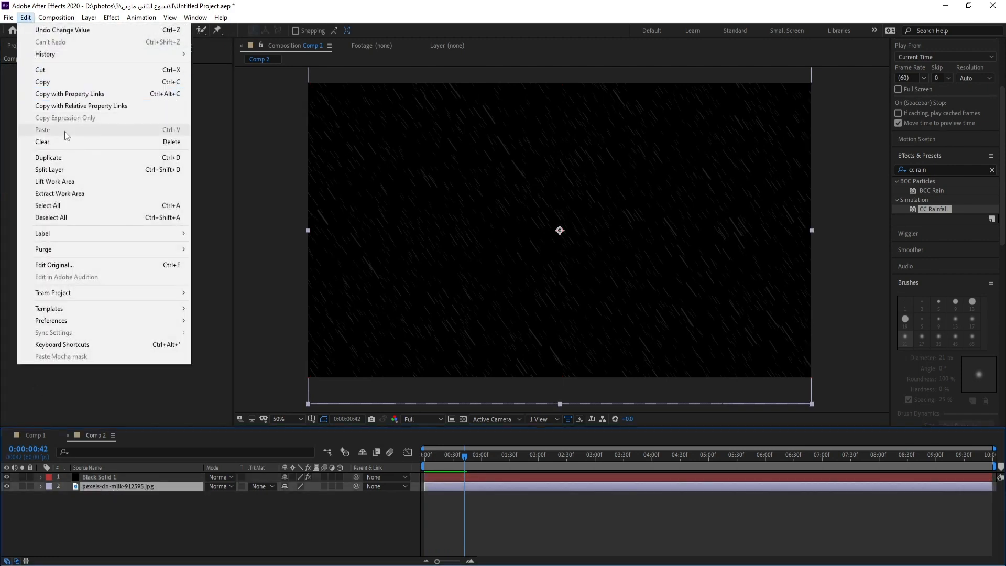
pyautogui.click(47, 83)
pyautogui.click(30, 19)
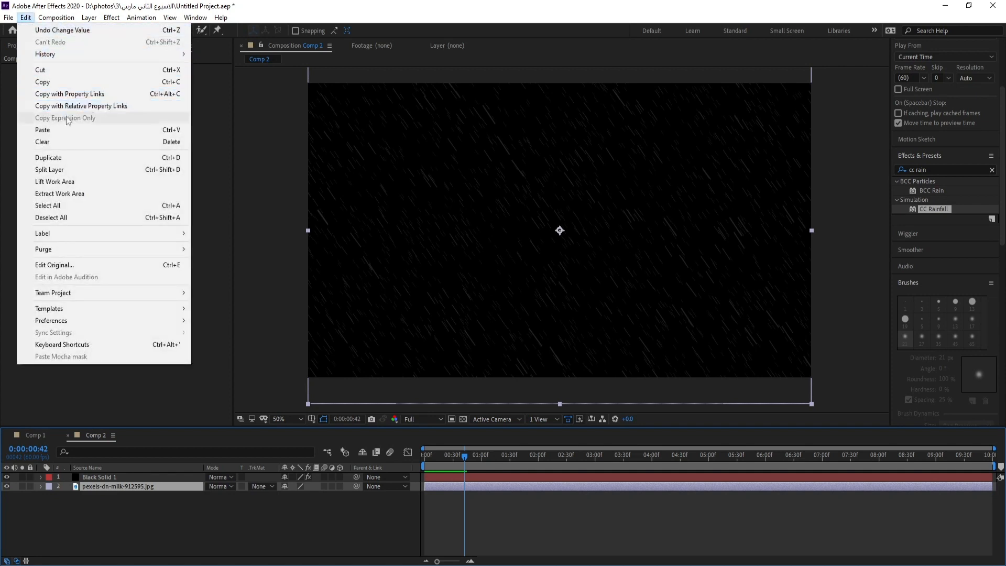
pyautogui.click(69, 131)
pyautogui.moveTo(106, 488); pyautogui.dragTo(107, 475)
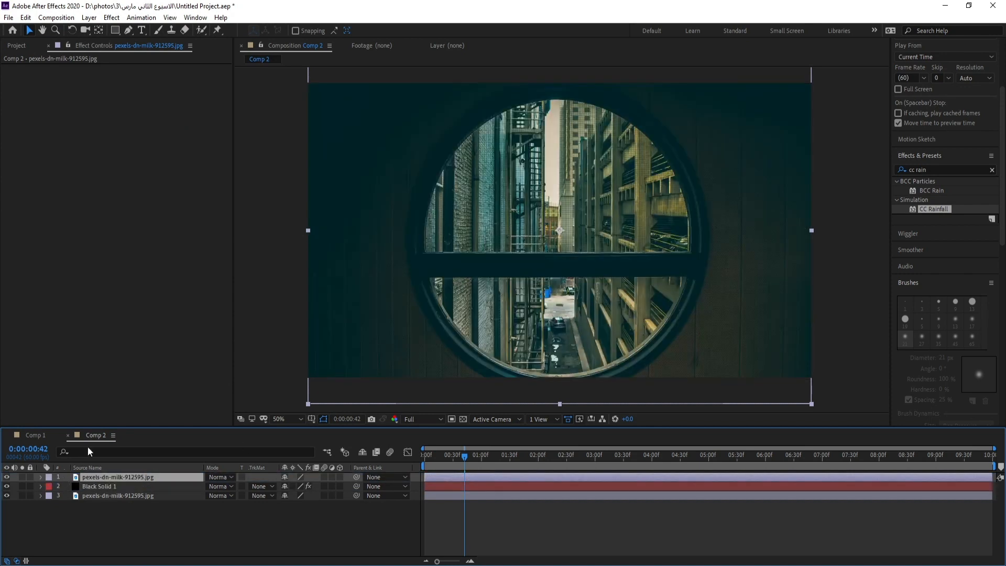
# Step: Draw a closed Pen tool mask around the upper half-round pane on the top window image layer
pyautogui.click(128, 30)
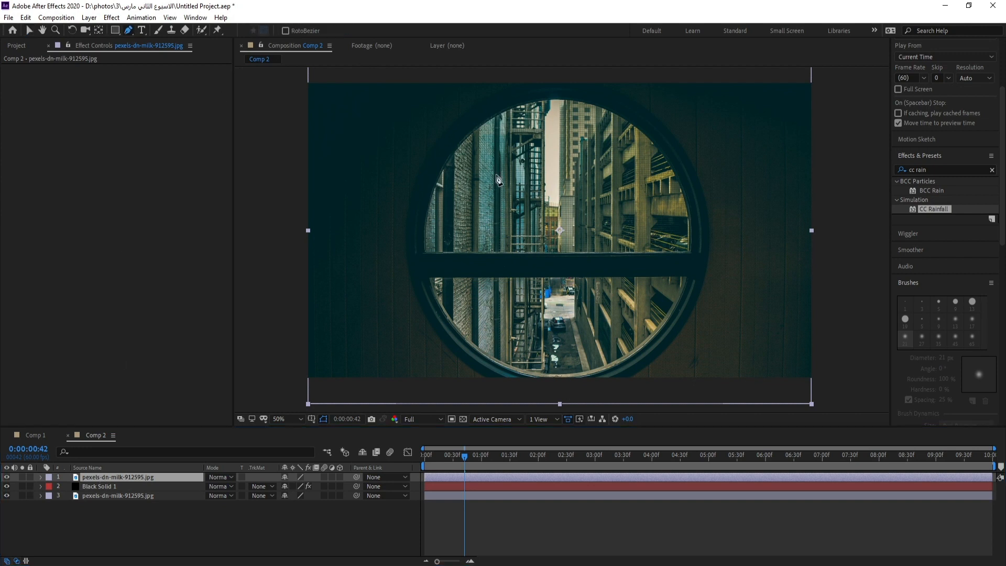
pyautogui.click(690, 251)
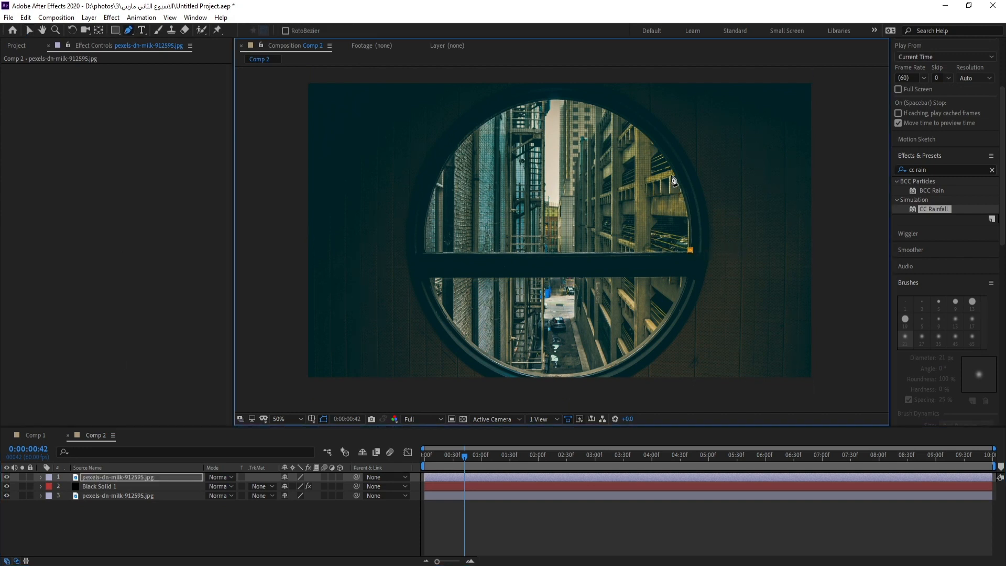
pyautogui.moveTo(656, 150); pyautogui.dragTo(622, 124)
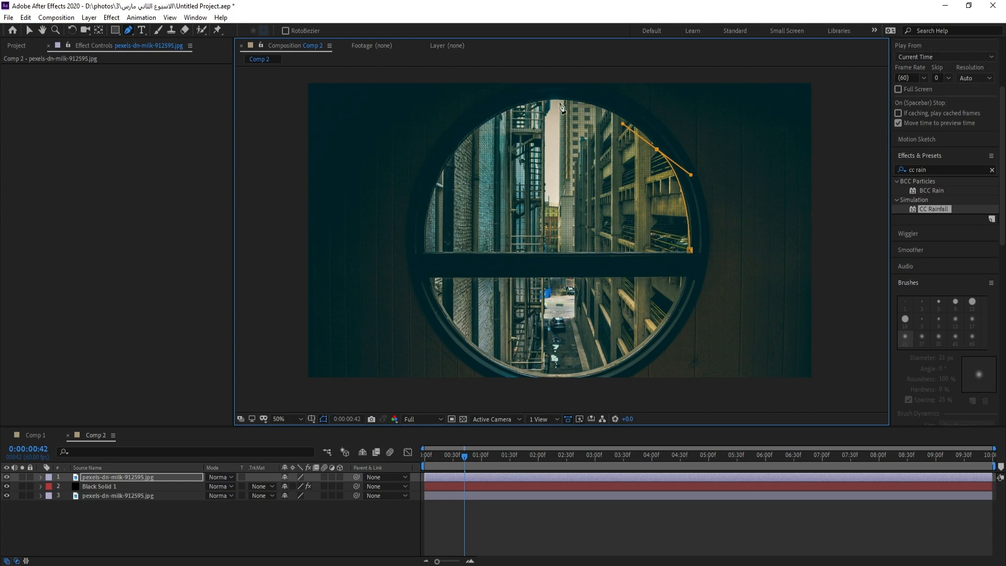
pyautogui.moveTo(530, 105); pyautogui.dragTo(478, 129)
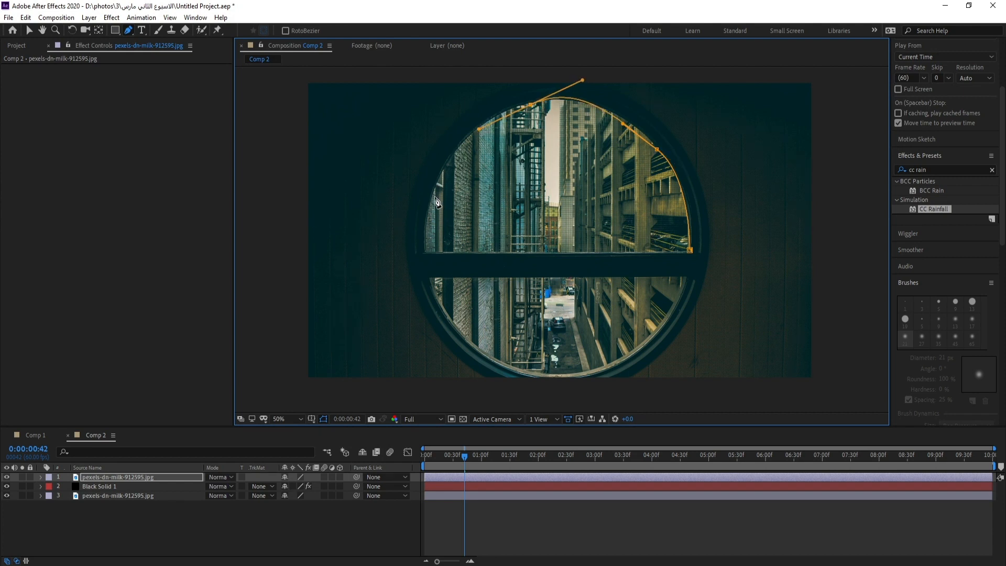
pyautogui.click(425, 254)
pyautogui.click(689, 250)
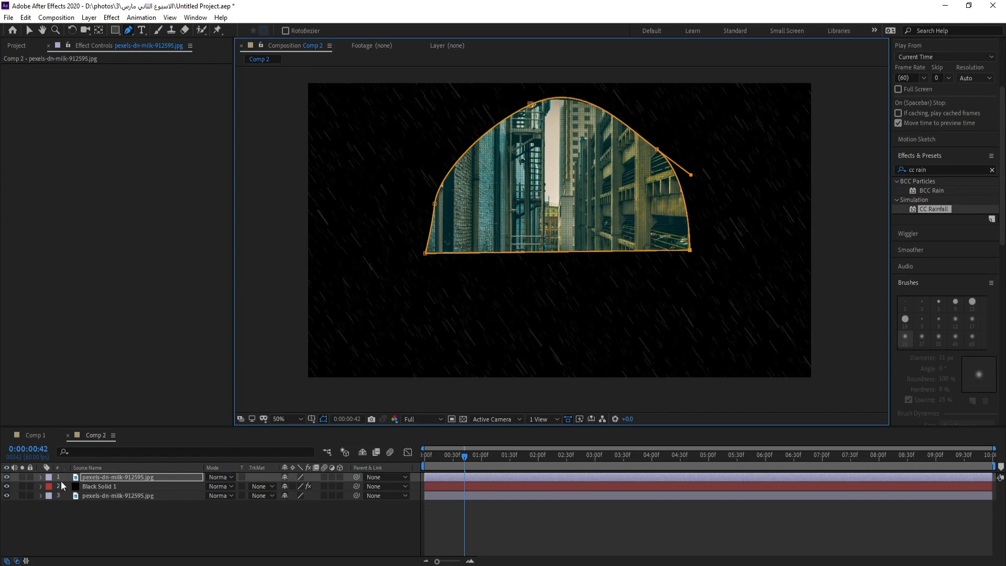
# Step: Set the upper pane's mask mode to Subtract on the top window image layer
pyautogui.click(41, 476)
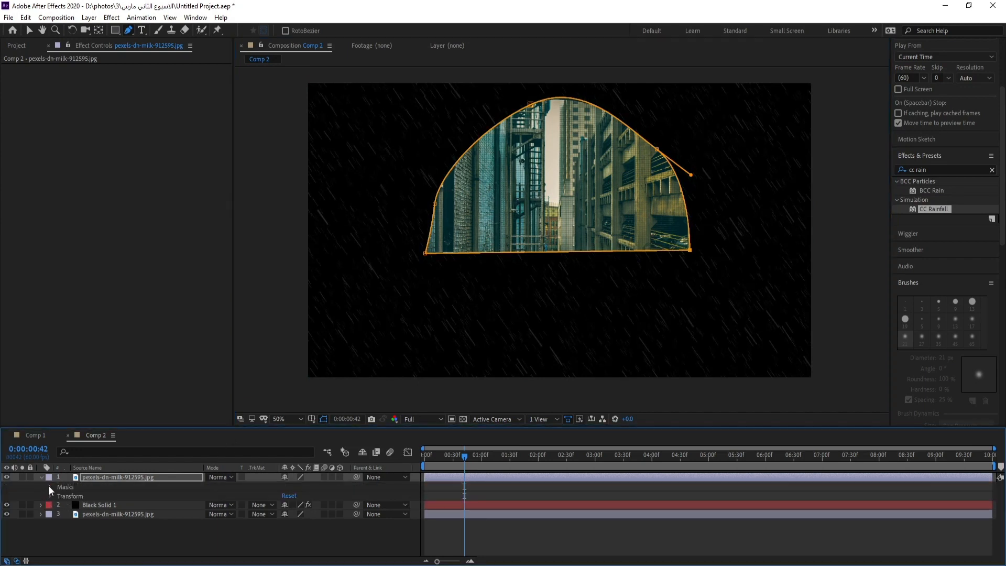
pyautogui.click(50, 486)
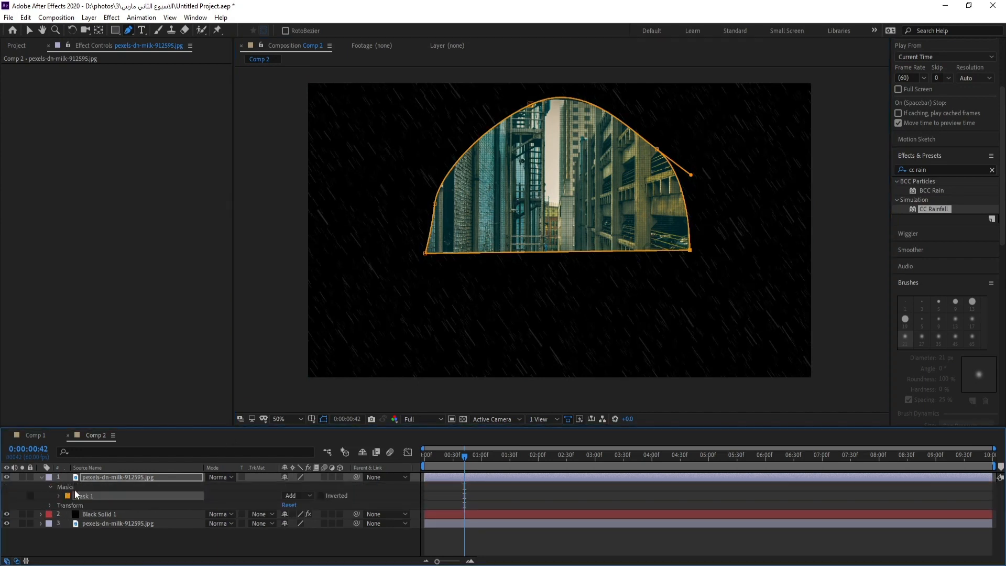
pyautogui.click(300, 493)
pyautogui.click(311, 437)
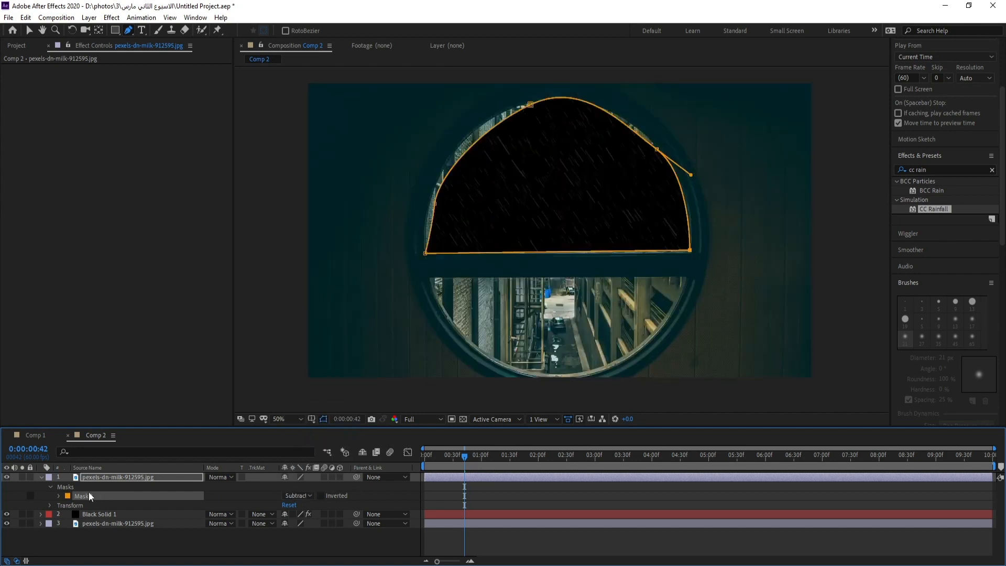
pyautogui.click(50, 487)
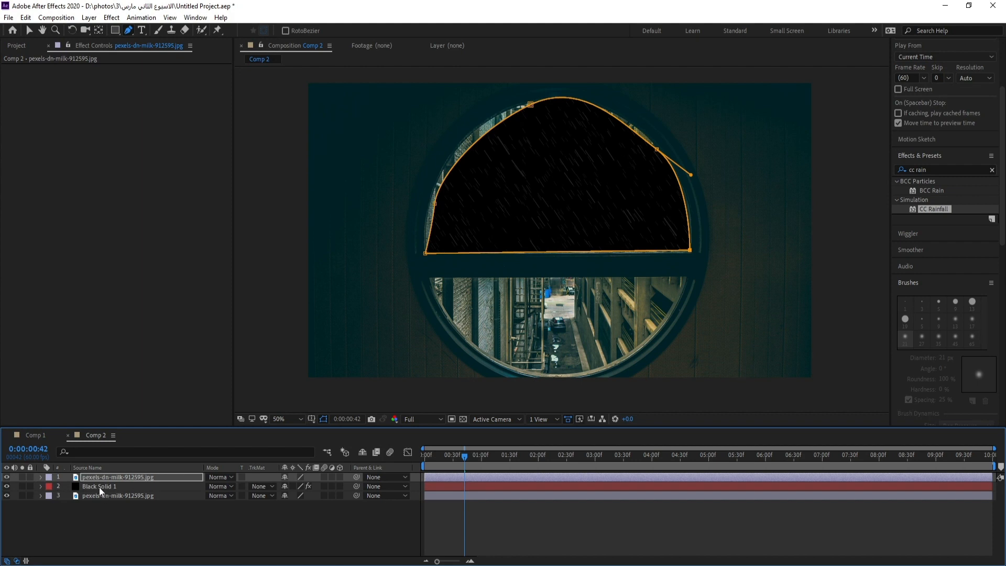
# Step: Set the blending mode of the Black Solid 1 rain layer to Screen
pyautogui.click(99, 486)
pyautogui.click(230, 486)
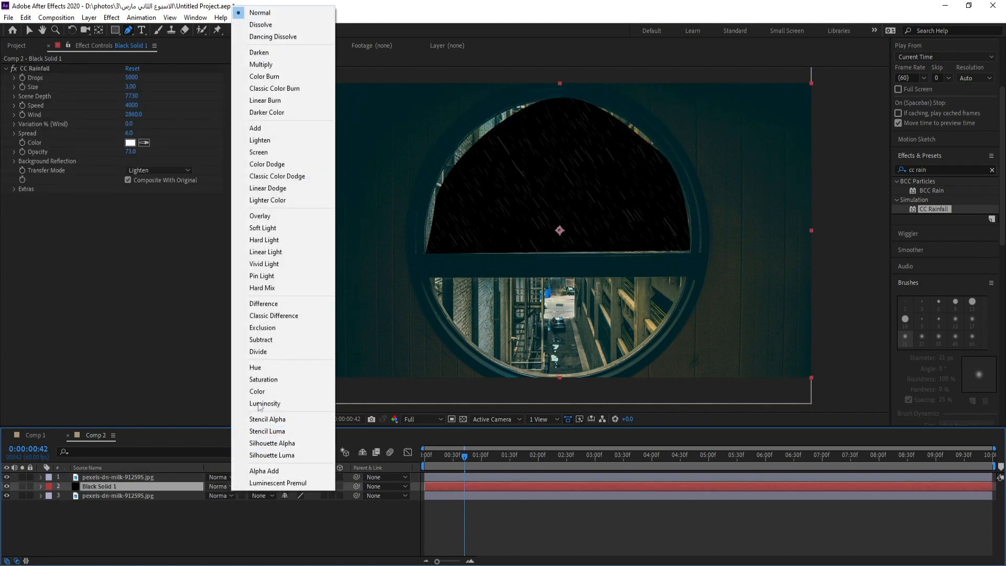
pyautogui.click(272, 153)
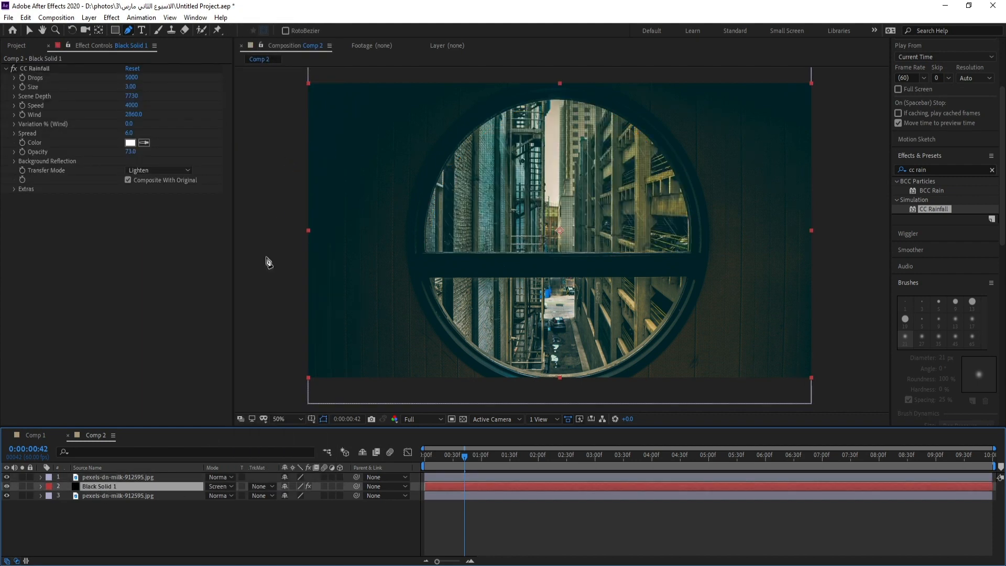
pyautogui.scroll(2, 582, 176)
pyautogui.scroll(-2, 581, 175)
# Step: Adjust the upper mask's points and curve handles on the top image layer to follow the pane's round edge
pyautogui.click(106, 477)
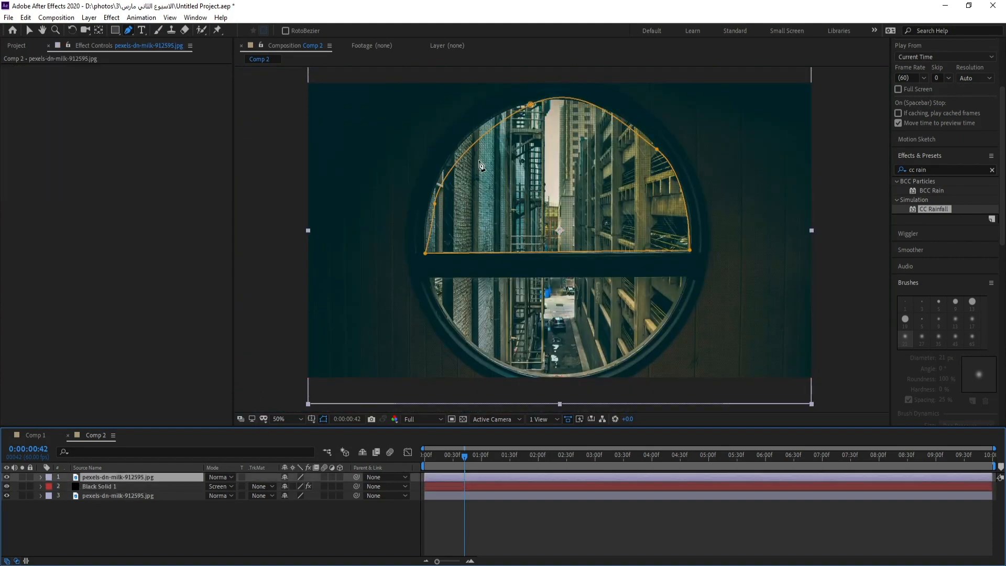
pyautogui.click(434, 206)
pyautogui.moveTo(433, 205); pyautogui.dragTo(429, 202)
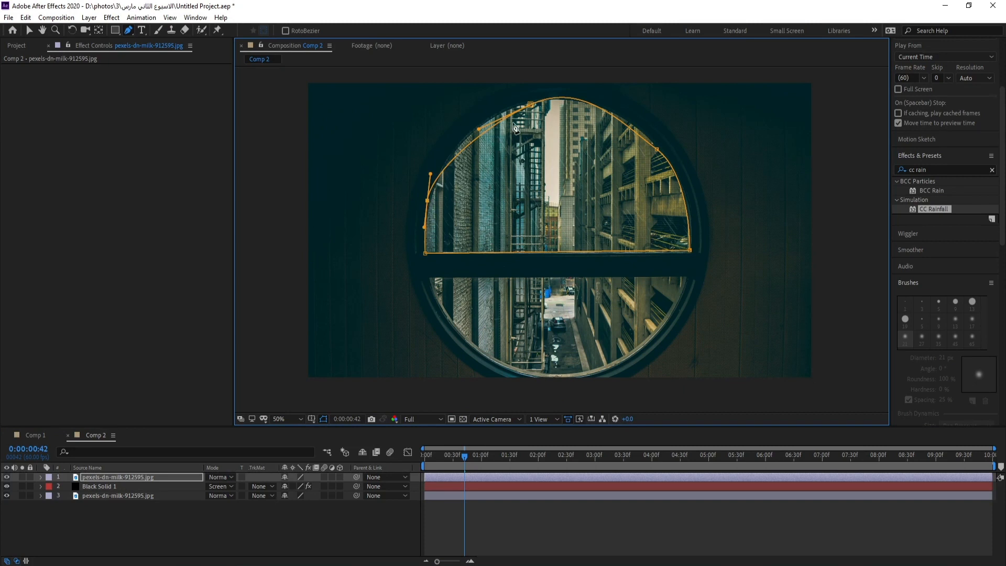
pyautogui.moveTo(530, 106); pyautogui.dragTo(468, 121)
pyautogui.keyDown('alt'); pyautogui.click(657, 150); pyautogui.keyUp('alt')
pyautogui.moveTo(624, 119); pyautogui.dragTo(626, 115)
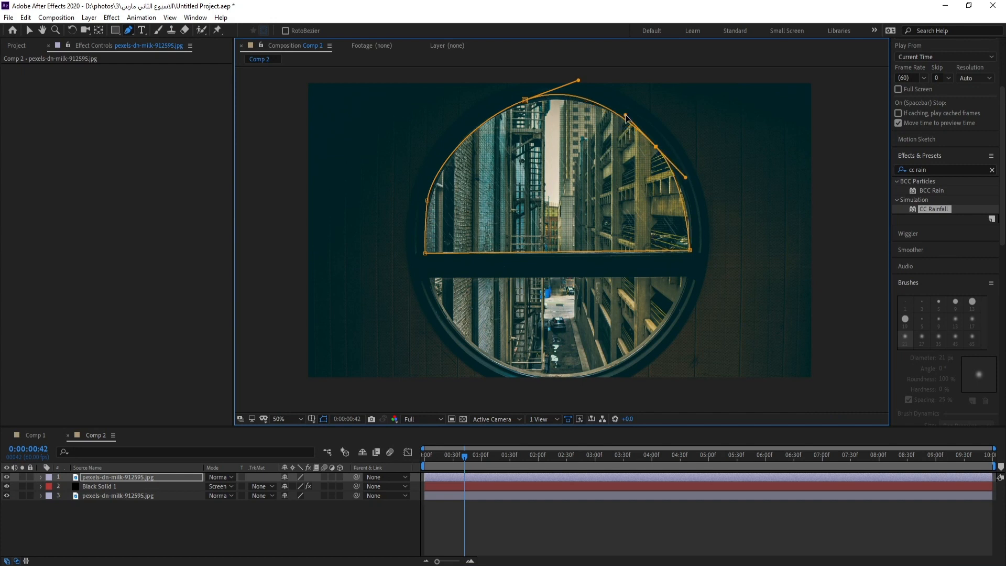
pyautogui.moveTo(658, 151); pyautogui.dragTo(663, 149)
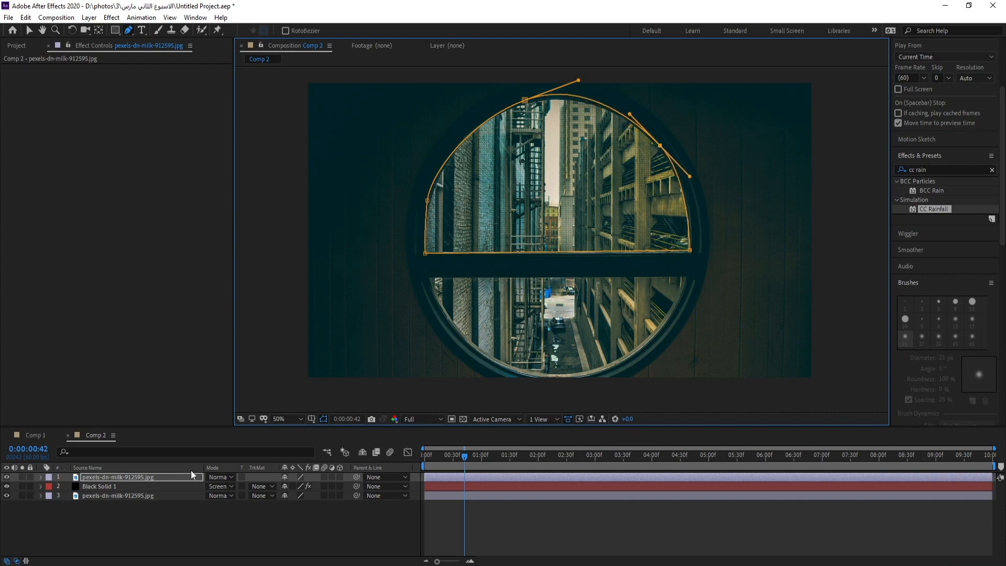
# Step: Draw a second Pen tool mask around the lower pane on the top window image layer
pyautogui.moveTo(122, 477); pyautogui.dragTo(129, 425)
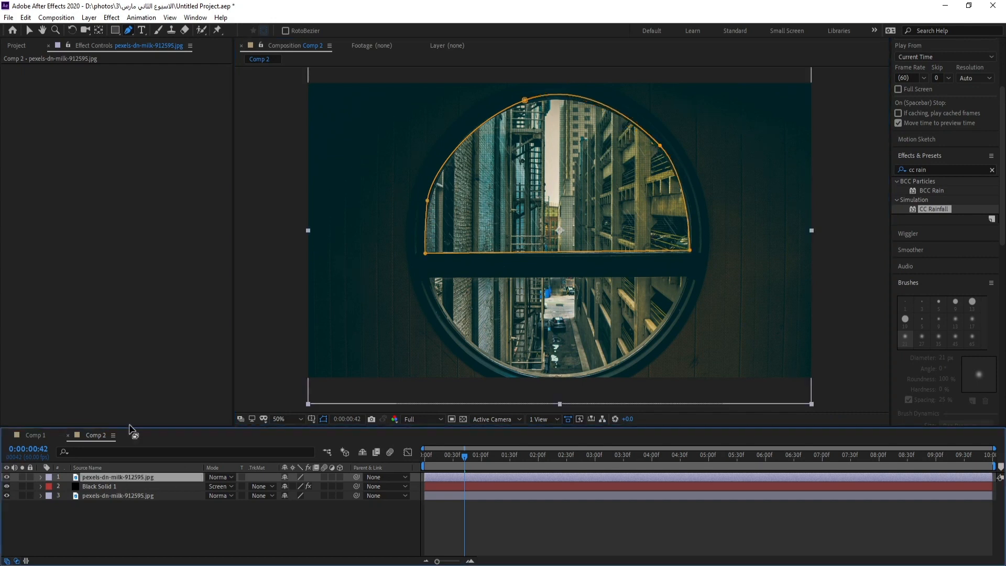
pyautogui.click(433, 278)
pyautogui.moveTo(492, 358); pyautogui.dragTo(516, 370)
pyautogui.moveTo(629, 356); pyautogui.dragTo(661, 326)
pyautogui.click(686, 279)
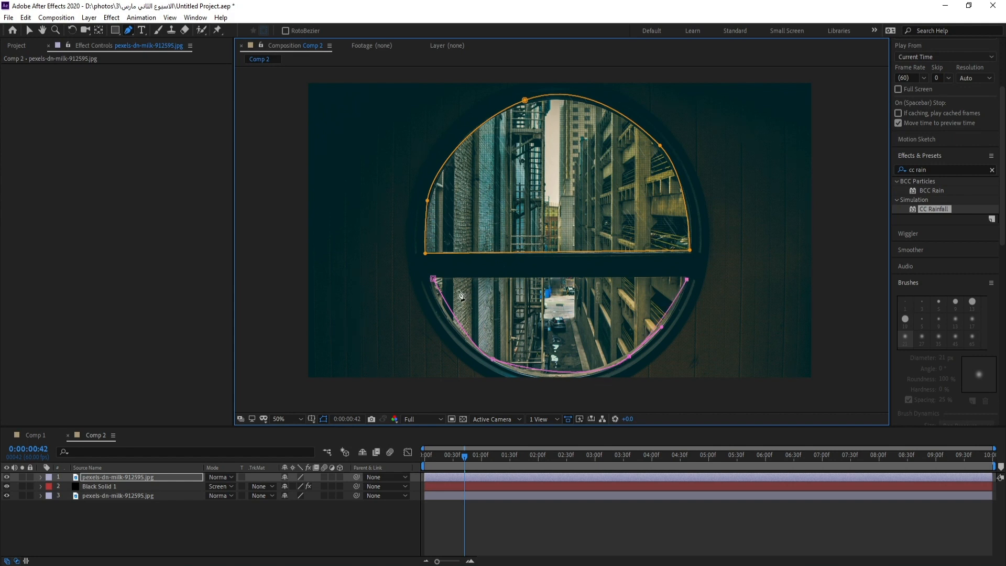
pyautogui.click(433, 278)
pyautogui.click(686, 278)
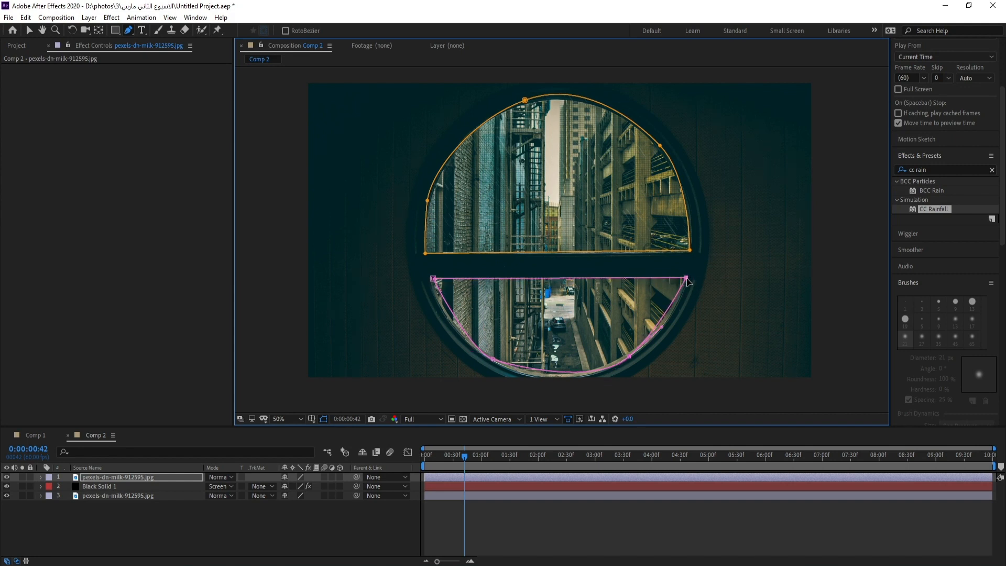
# Step: Set the mode of Mask 2, around the lower pane, to Subtract
pyautogui.click(40, 477)
pyautogui.click(46, 488)
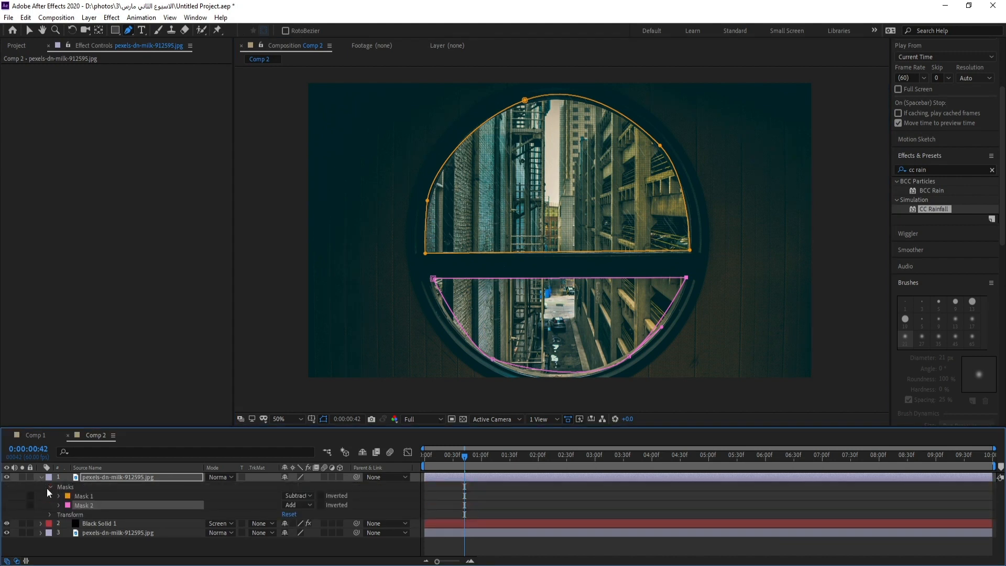
pyautogui.click(298, 505)
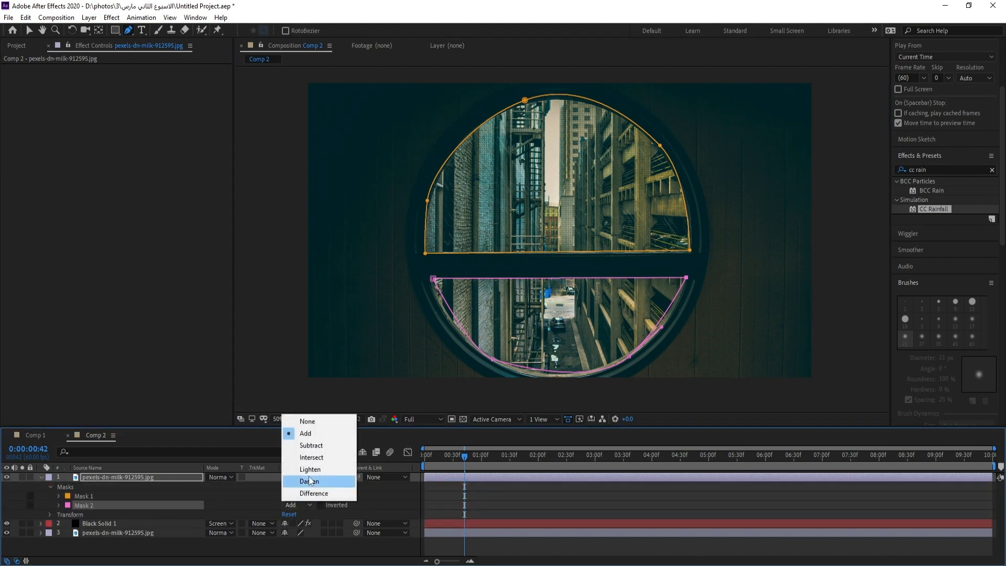
pyautogui.click(317, 445)
# Step: Hide the mask outlines in the viewer, preview the rain behind the window and collapse the layer's properties
pyautogui.click(324, 419)
pyautogui.press('space')
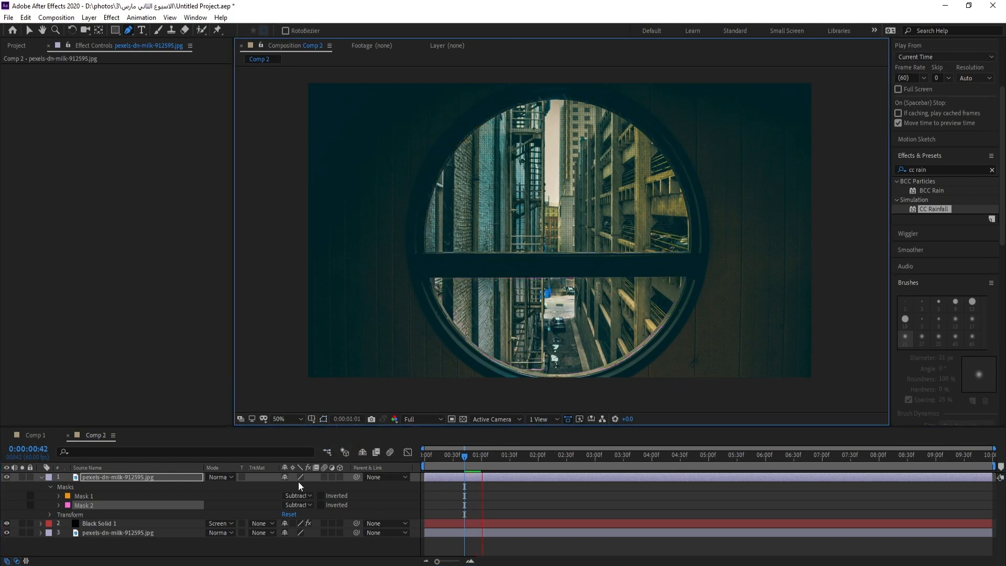
pyautogui.click(41, 477)
# Step: Raise the CC Rainfall opacity on Black Solid 1 to 100 and preview the composition
pyautogui.click(92, 486)
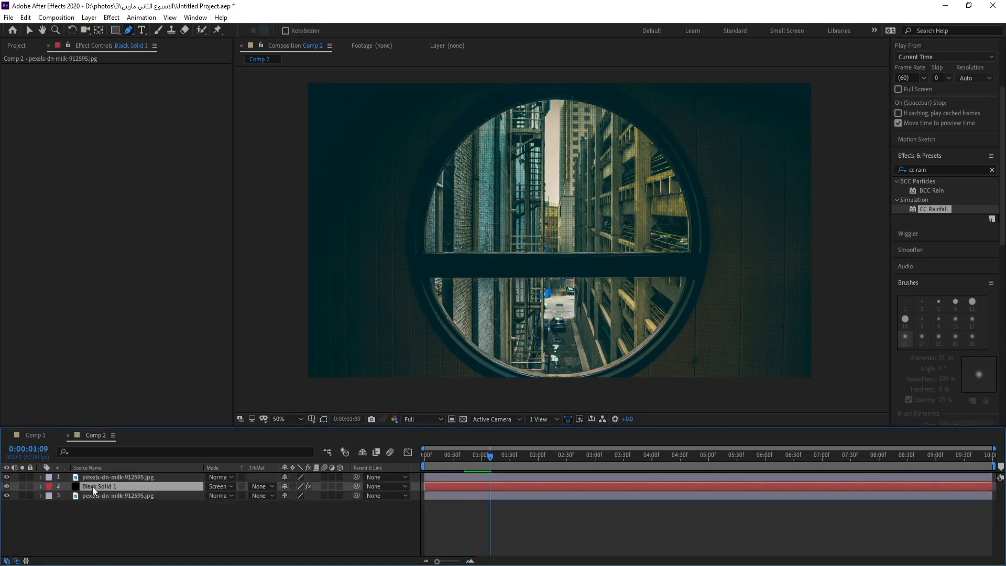
pyautogui.moveTo(132, 157); pyautogui.dragTo(148, 153)
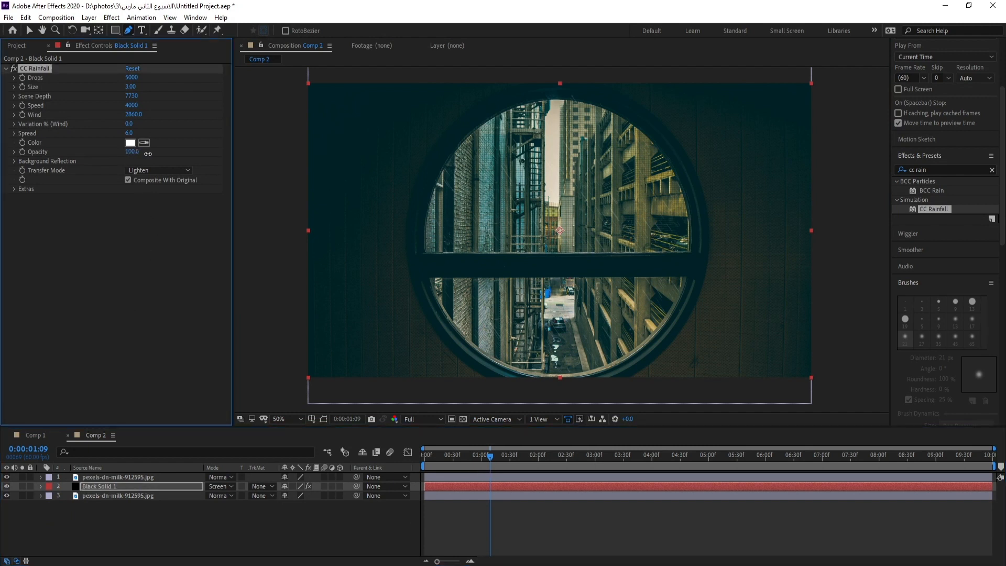
pyautogui.press('space')
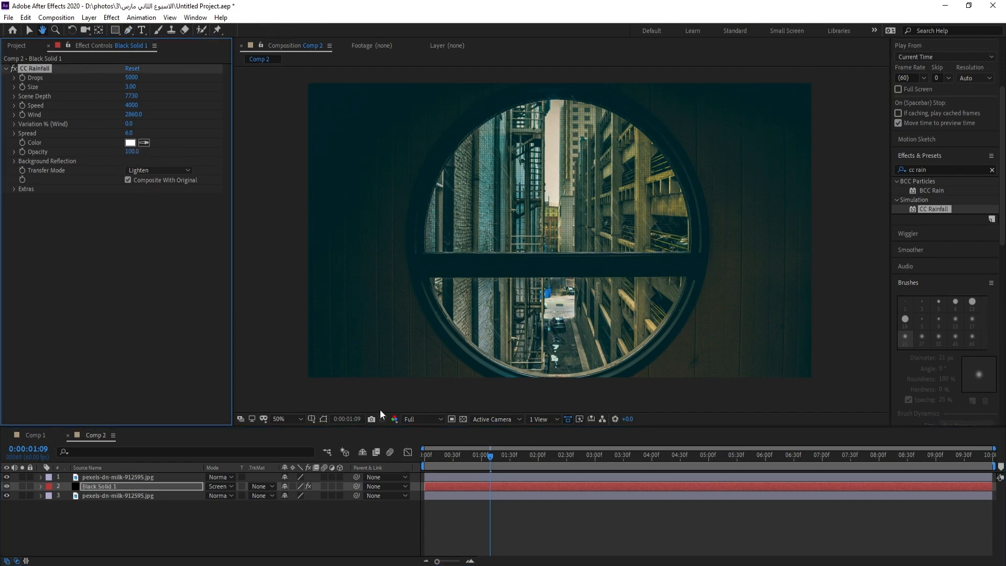